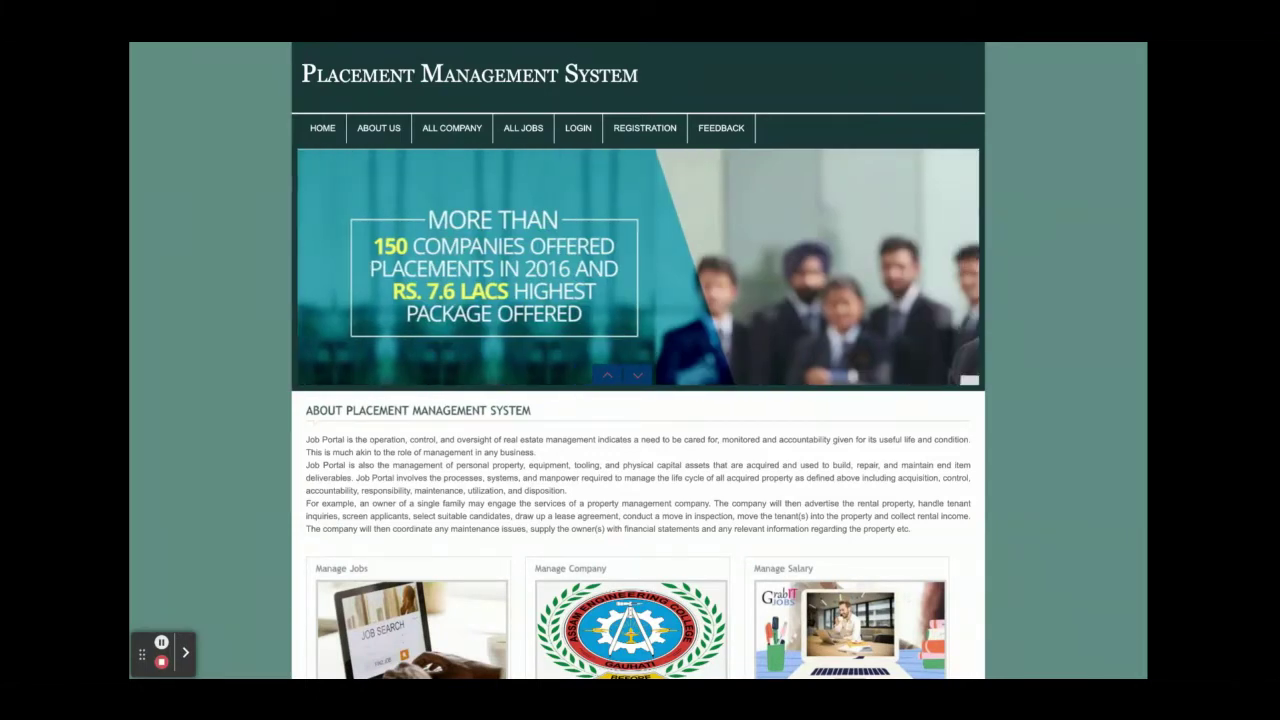
Step: Reload and skim the home page, then go to the About Us page with its We Are Hiring ad
mouse_move(588, 140)
left_click(336, 136)
scroll(404, 303, "down", 2)
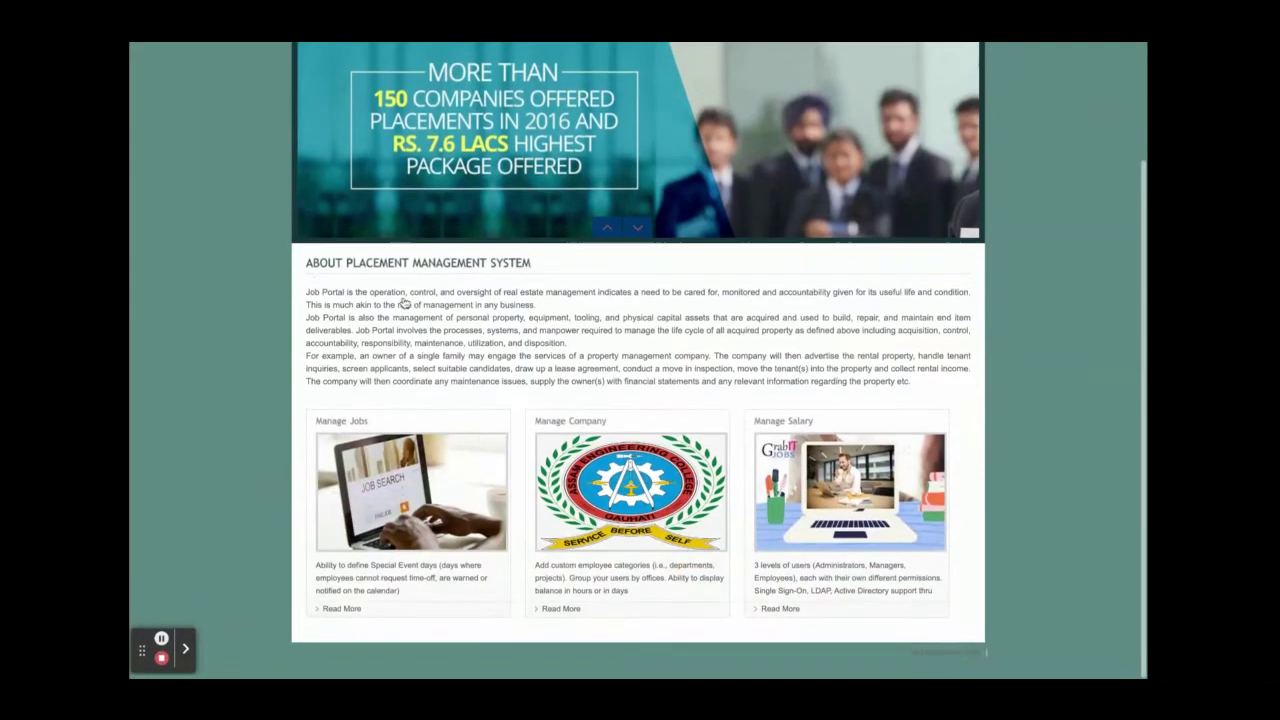
scroll(404, 429, "up", 2)
scroll(405, 427, "down", 2)
scroll(405, 427, "up", 2)
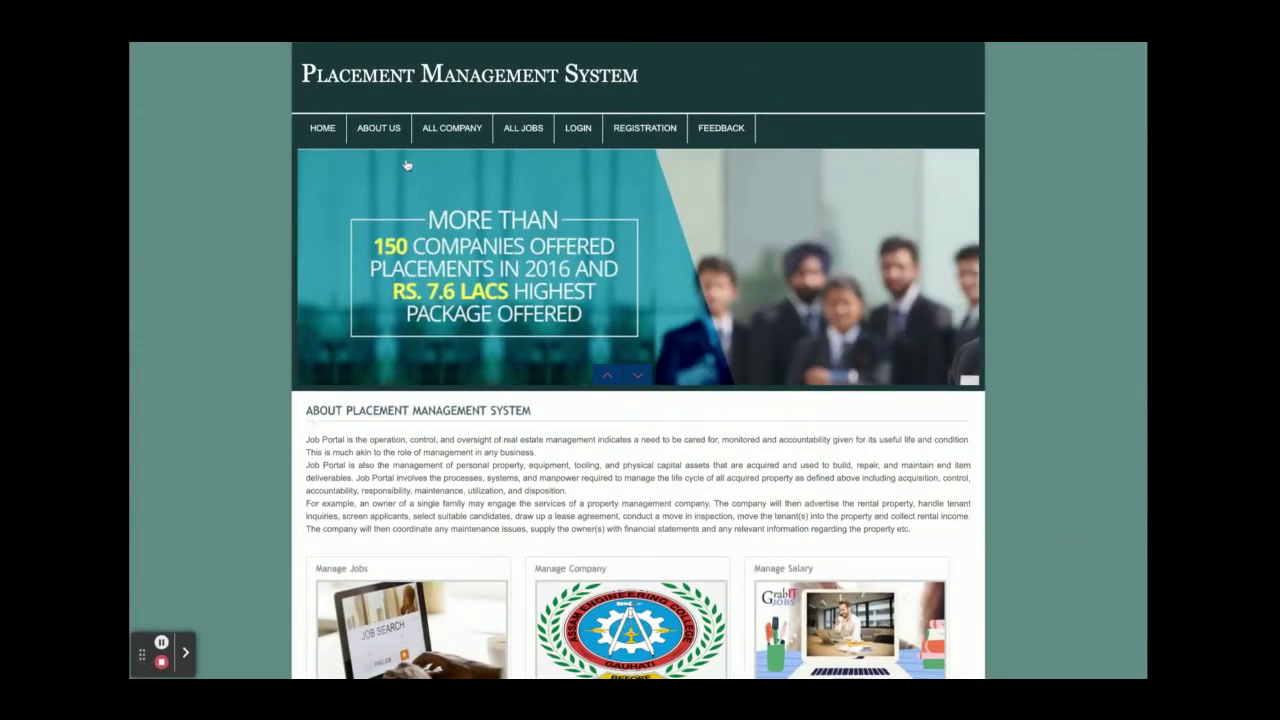
left_click(396, 127)
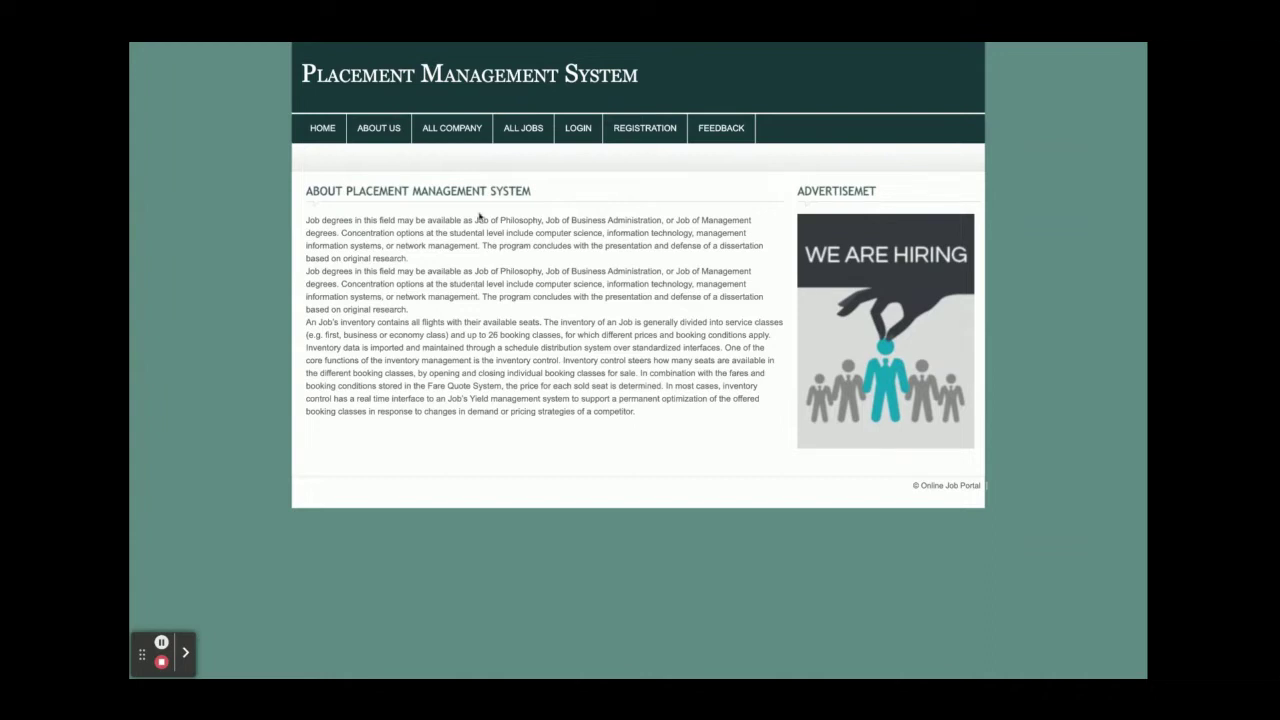
Step: Browse the All Company listing of companies such as Adecco, Frontpoint and Hilton
left_click(466, 133)
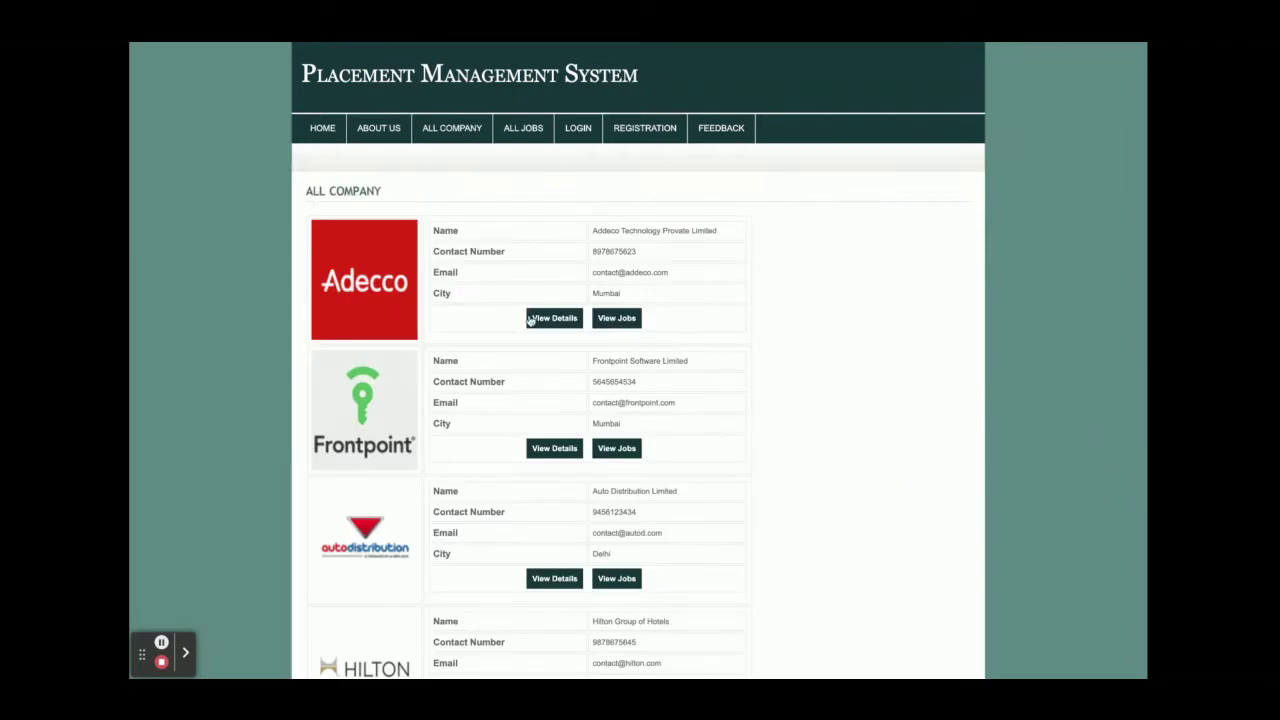
scroll(579, 405, "down", 4)
scroll(579, 405, "up", 4)
Step: Check Adecco's company details, then view the jobs Adecco offers
left_click(555, 318)
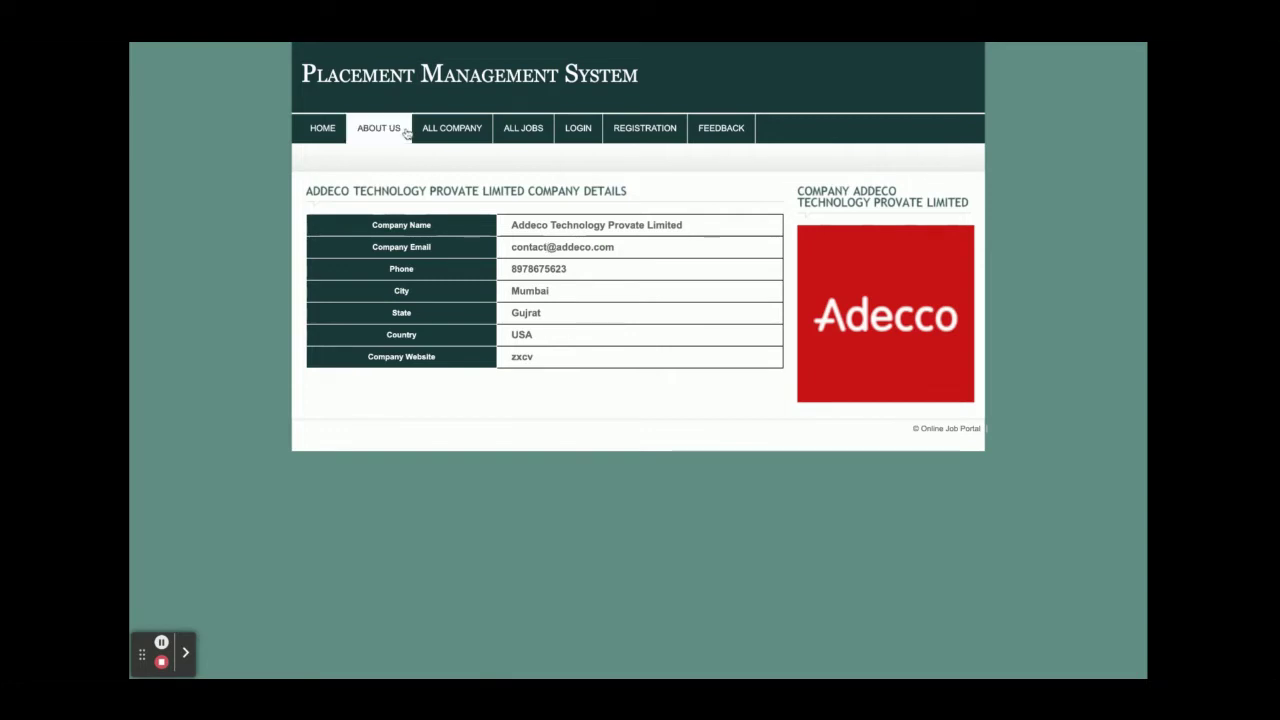
left_click(455, 138)
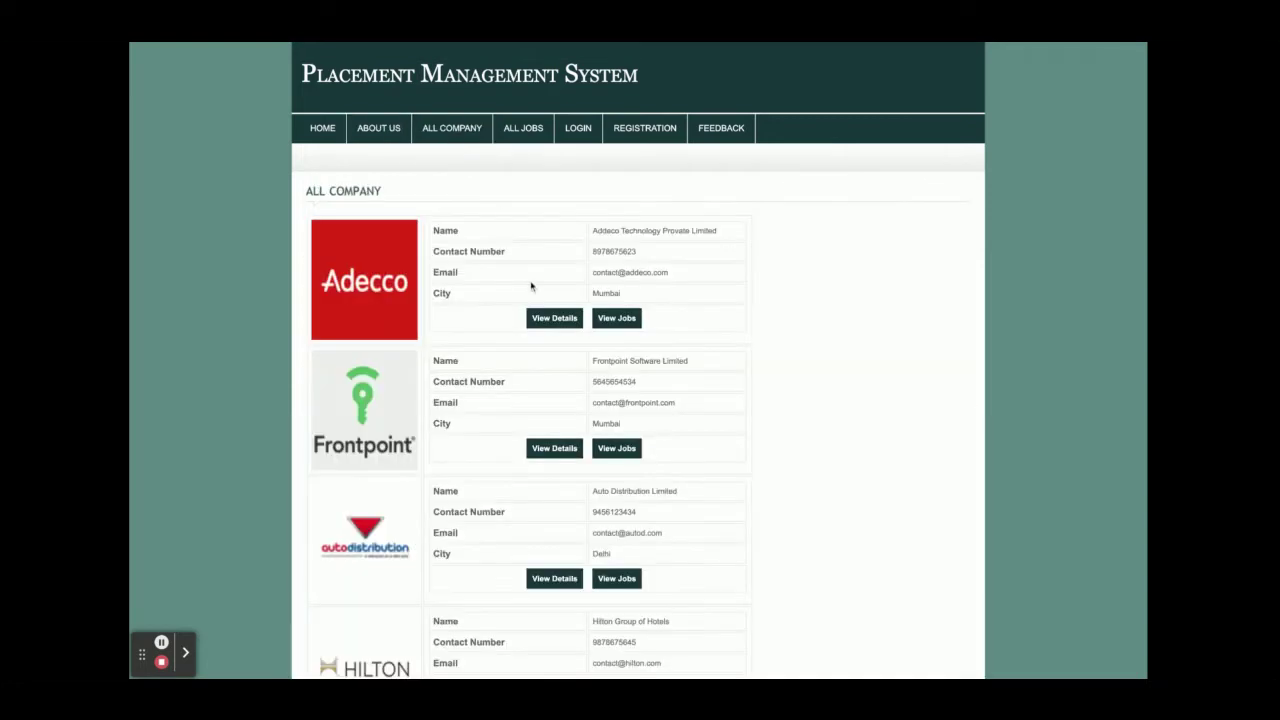
left_click(616, 320)
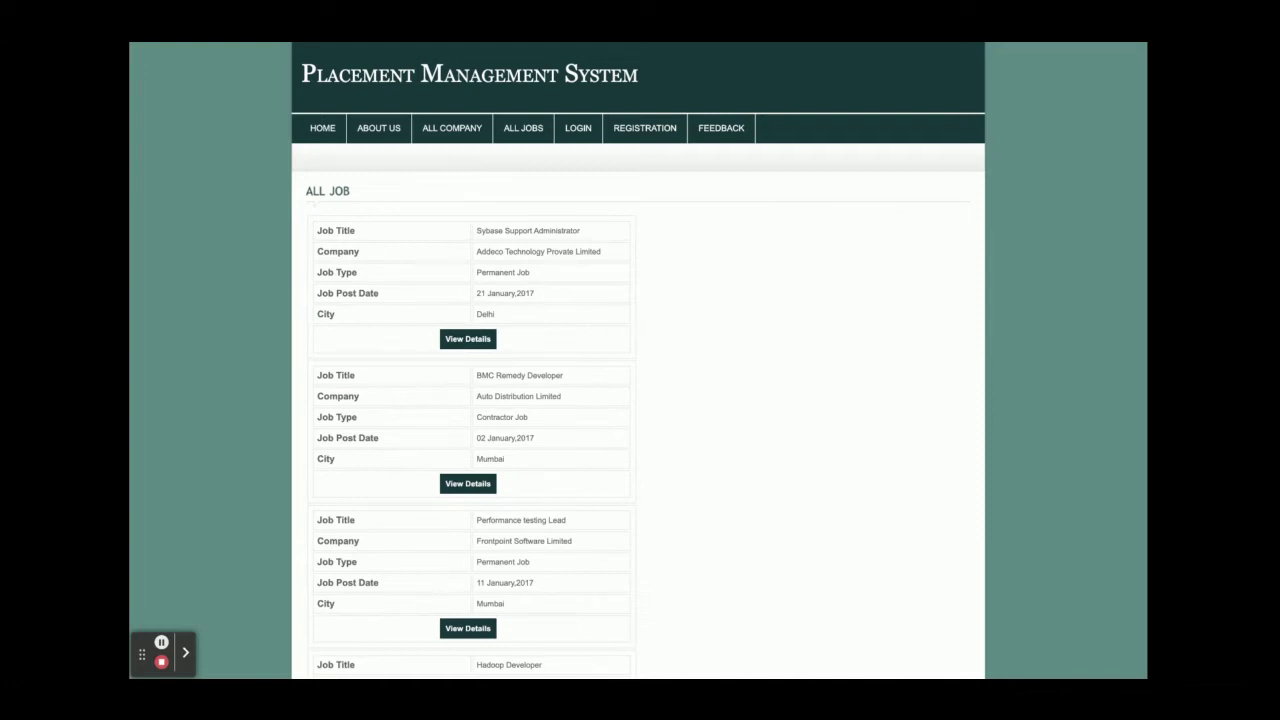
left_click(483, 341)
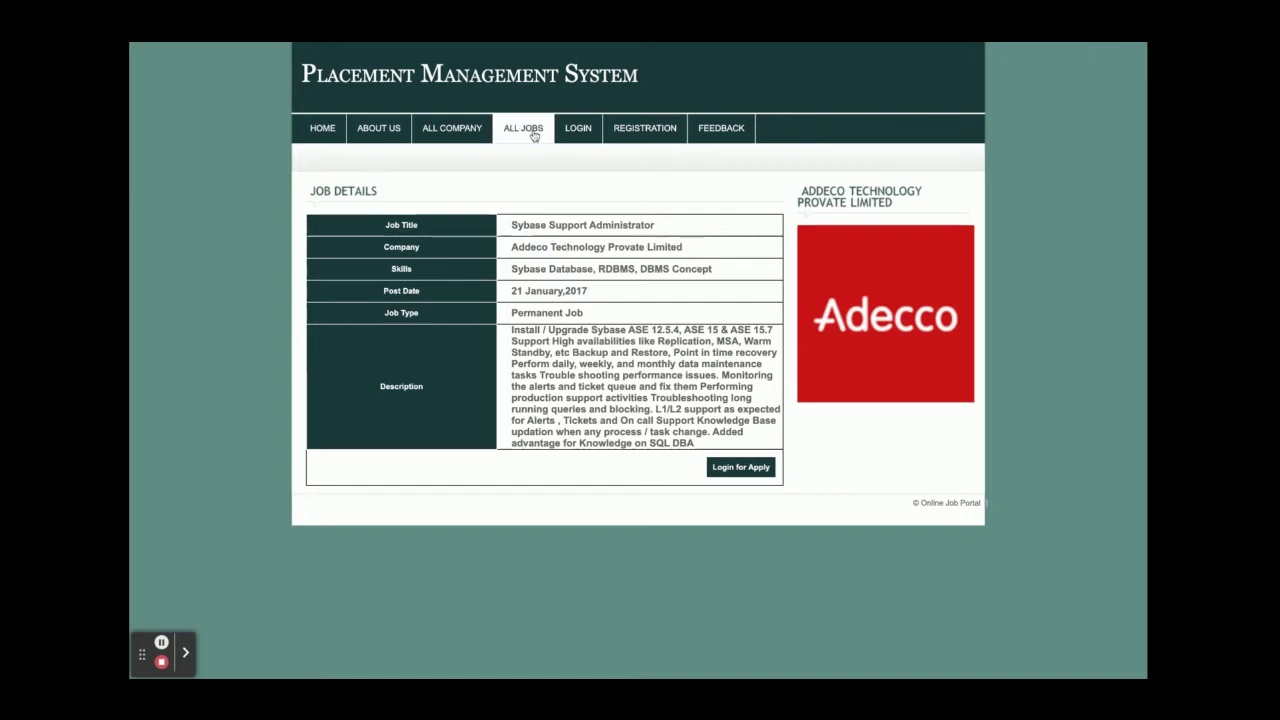
left_click(464, 131)
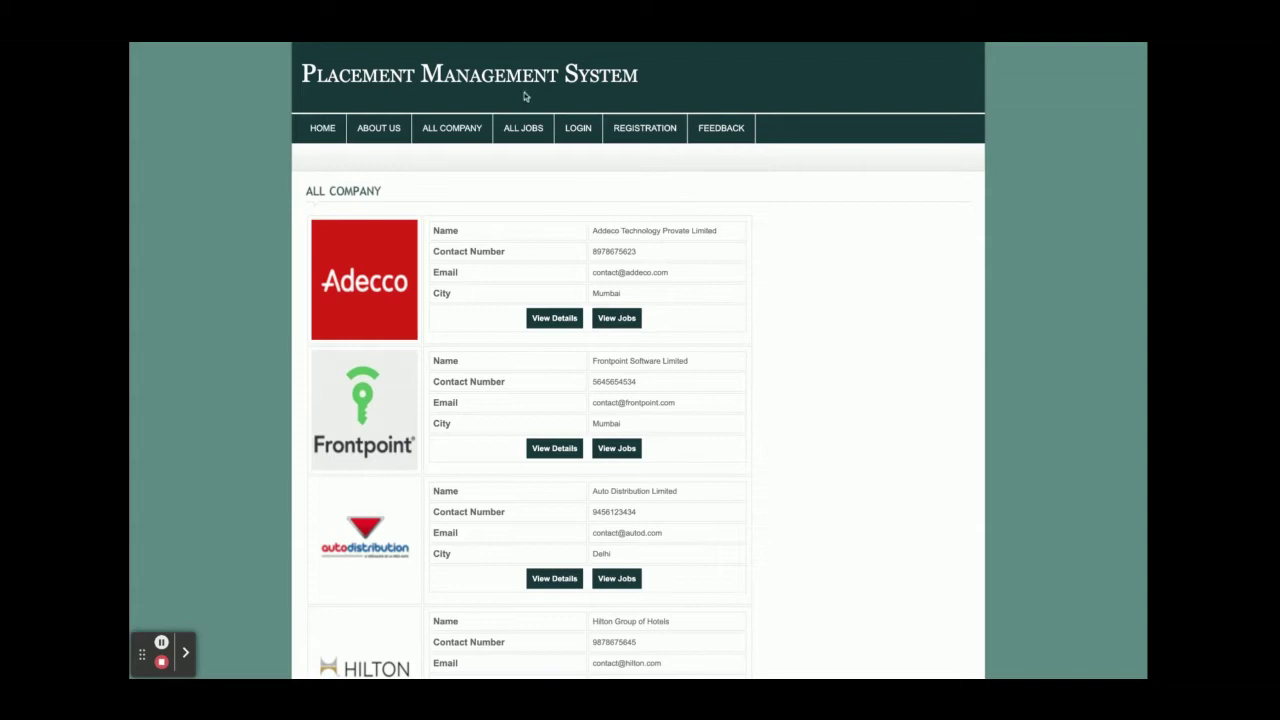
left_click(527, 141)
scroll(546, 314, "down", 6)
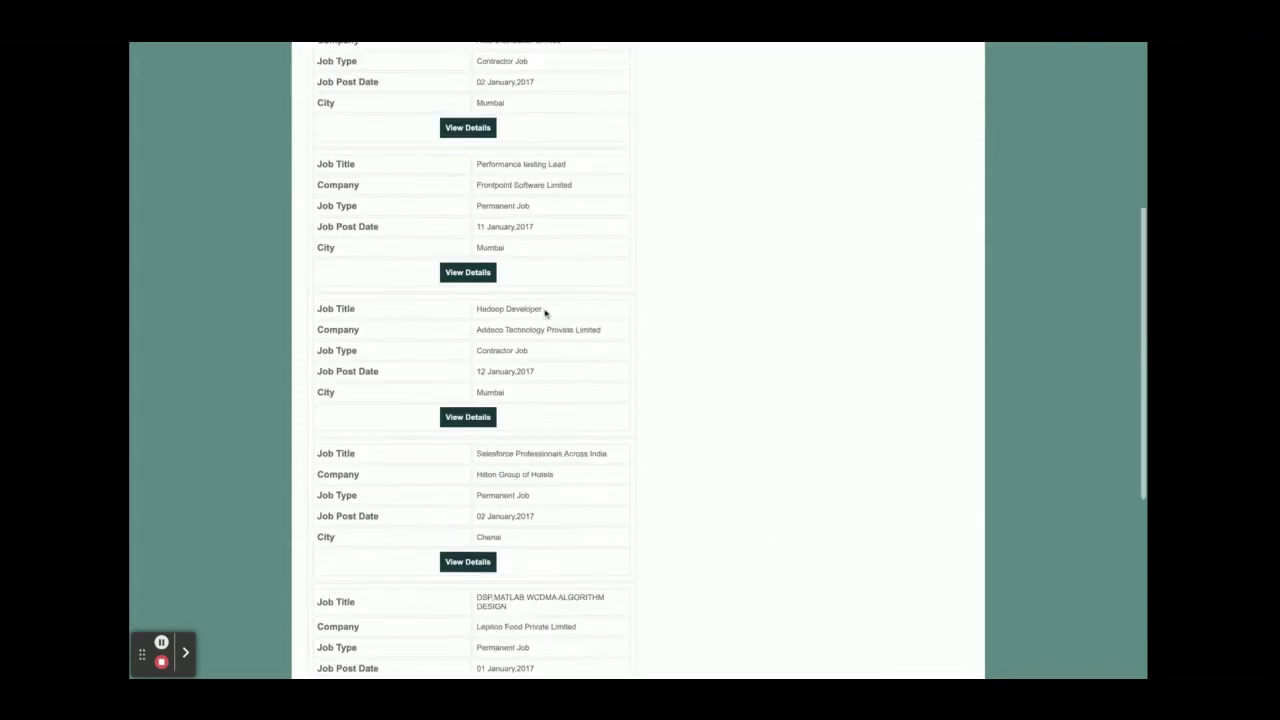
scroll(546, 314, "up", 10)
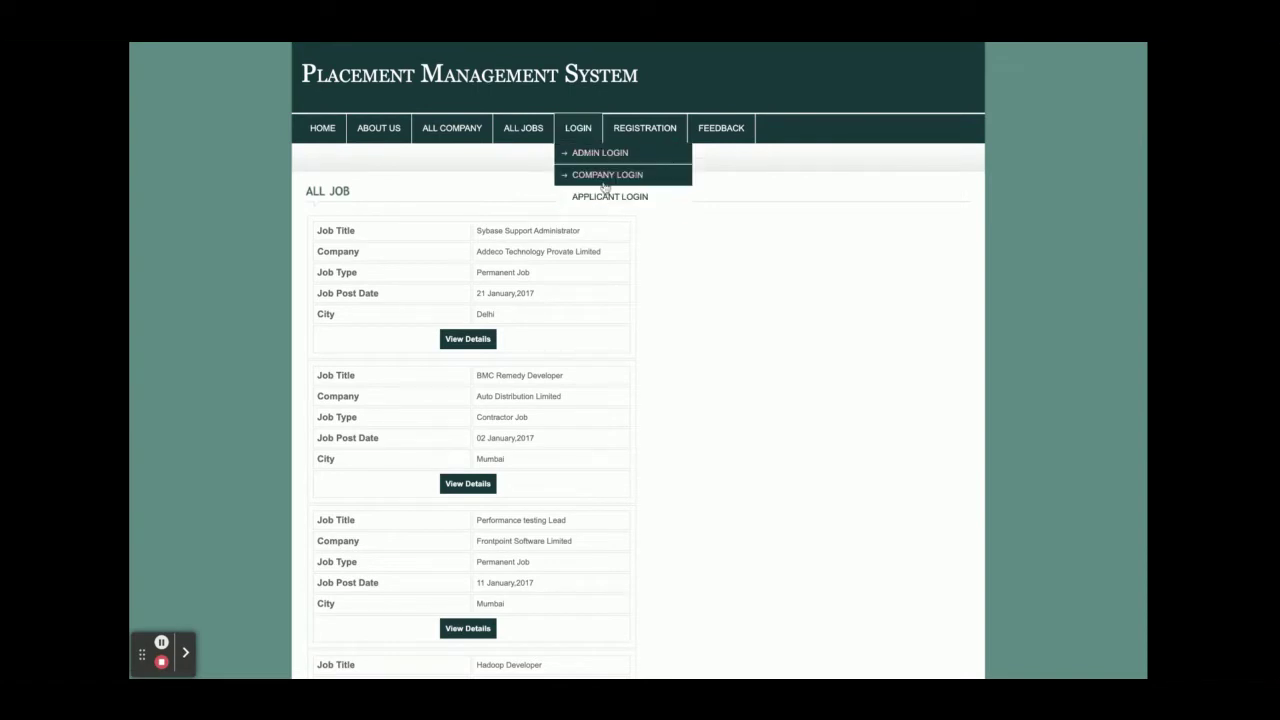
Step: View the Applicant Registration, Company Registration and Feedback forms, then bring up Admin Login
left_click(643, 122)
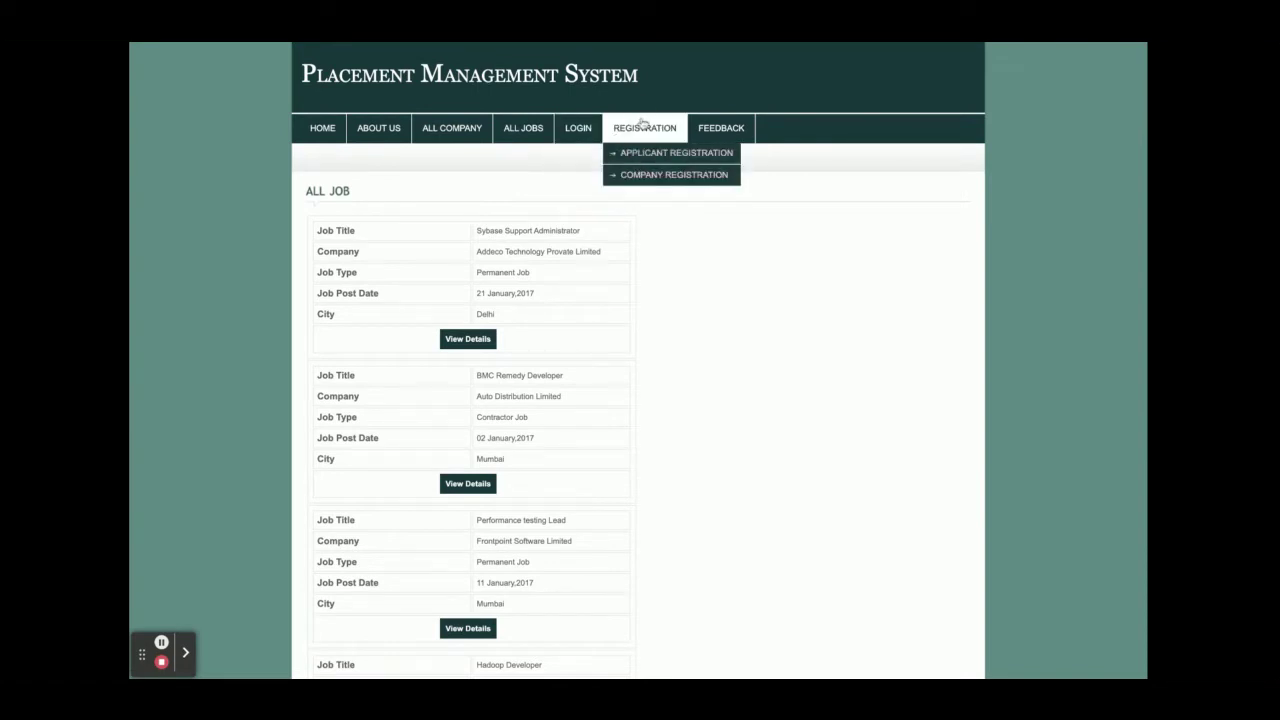
left_click(645, 155)
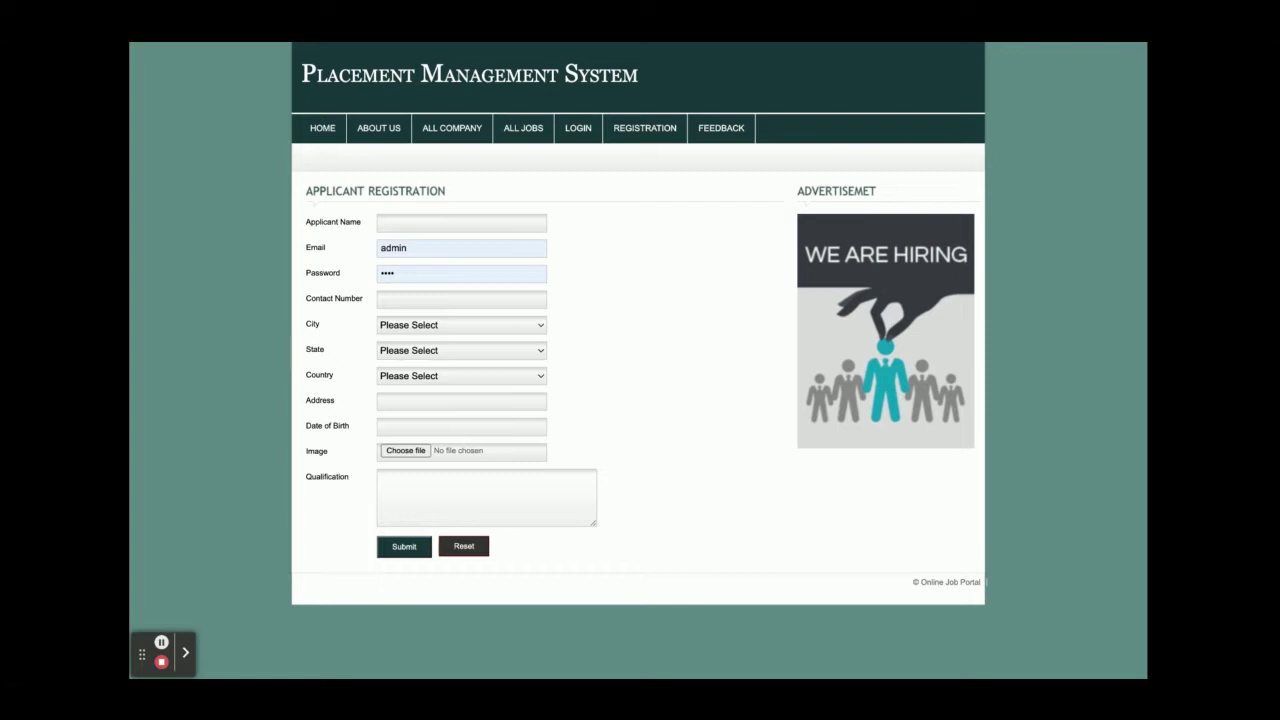
left_click(650, 177)
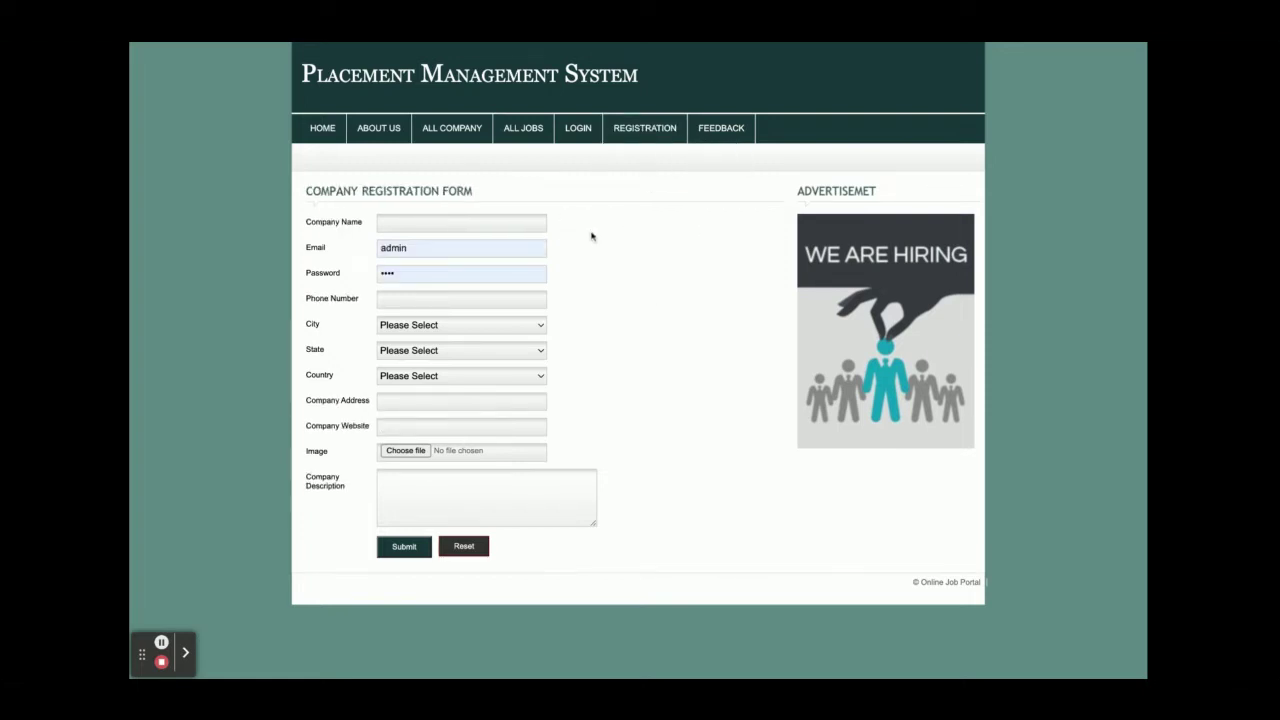
left_click(718, 134)
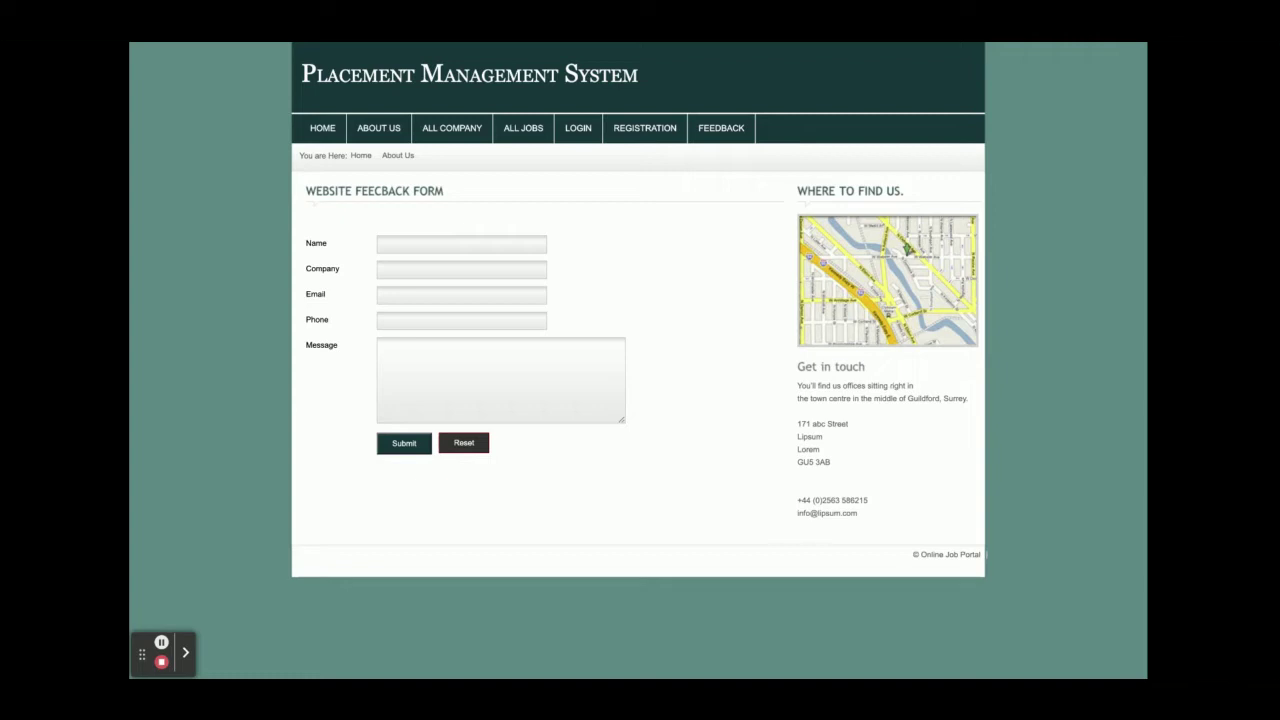
left_click(581, 154)
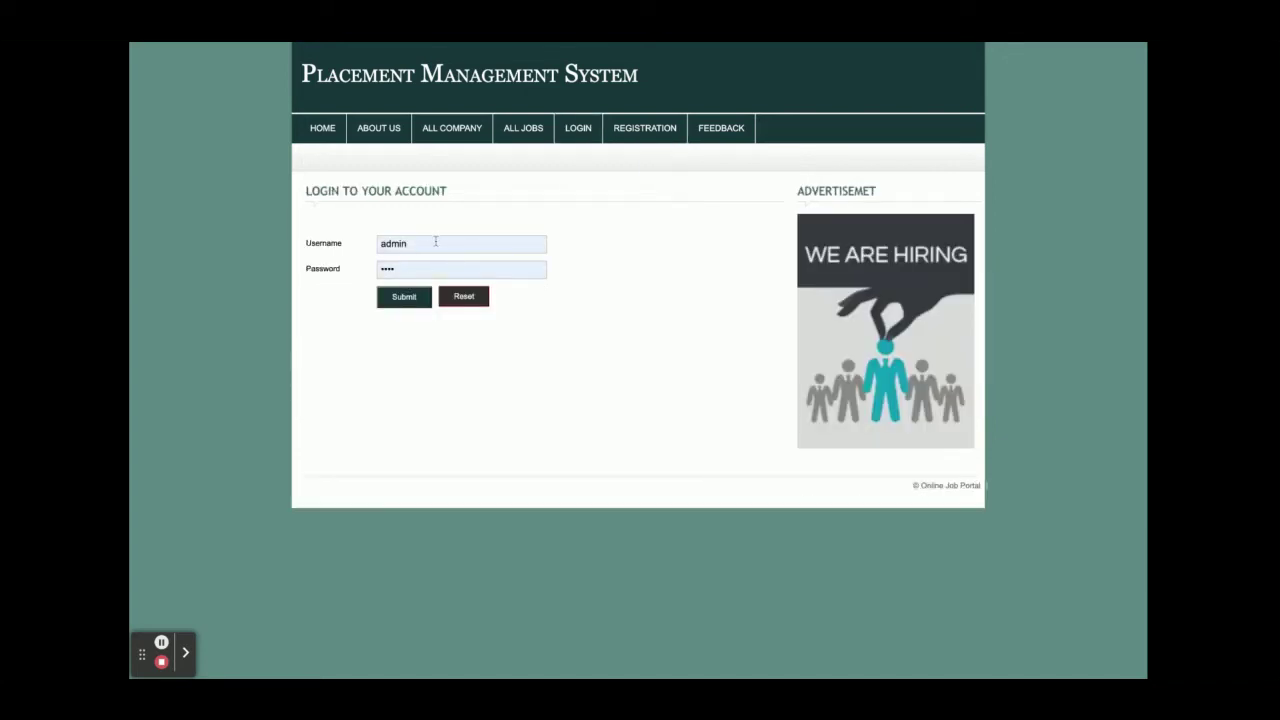
Step: Log in as admin and view the Add Company and Add Job forms
left_click(390, 297)
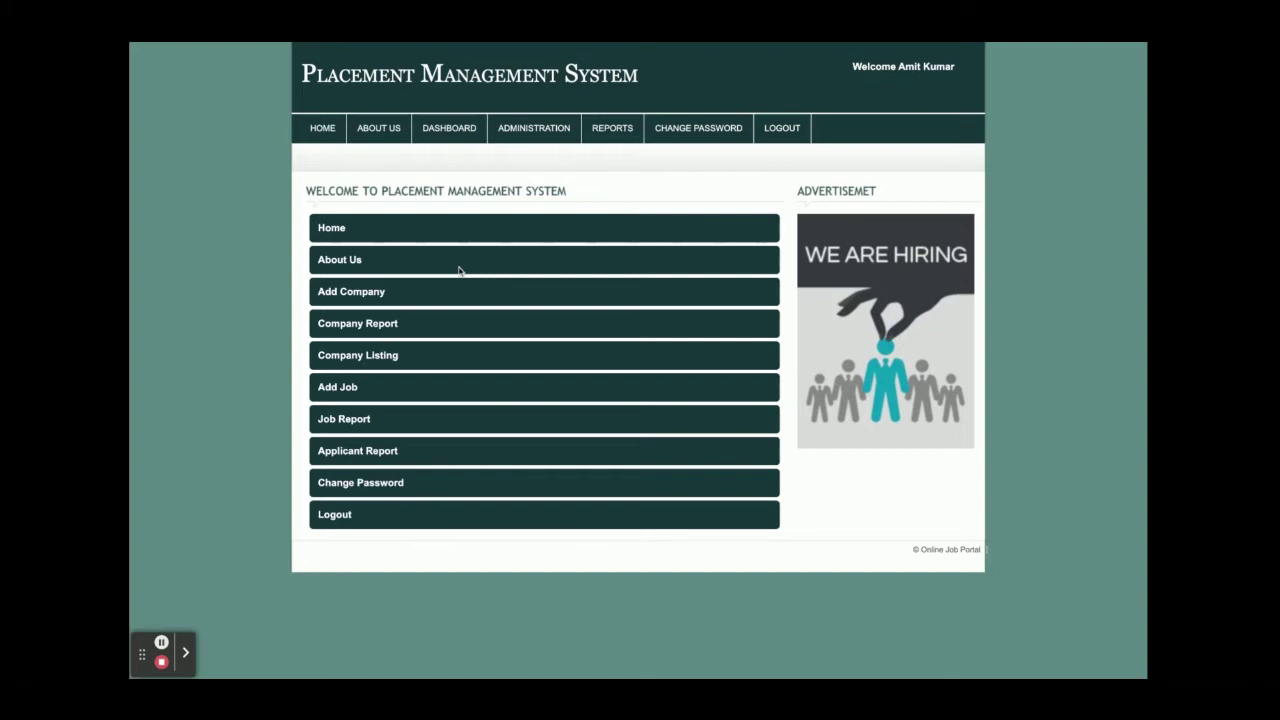
mouse_move(523, 127)
left_click(530, 152)
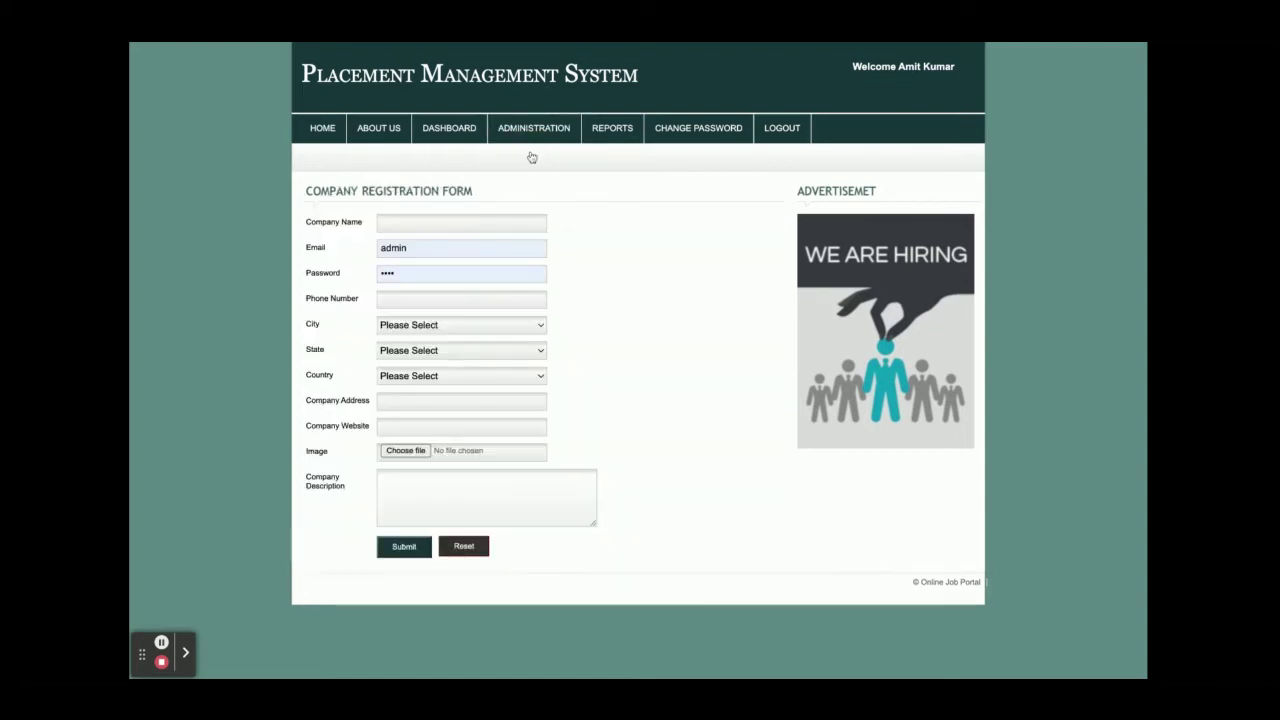
mouse_move(558, 136)
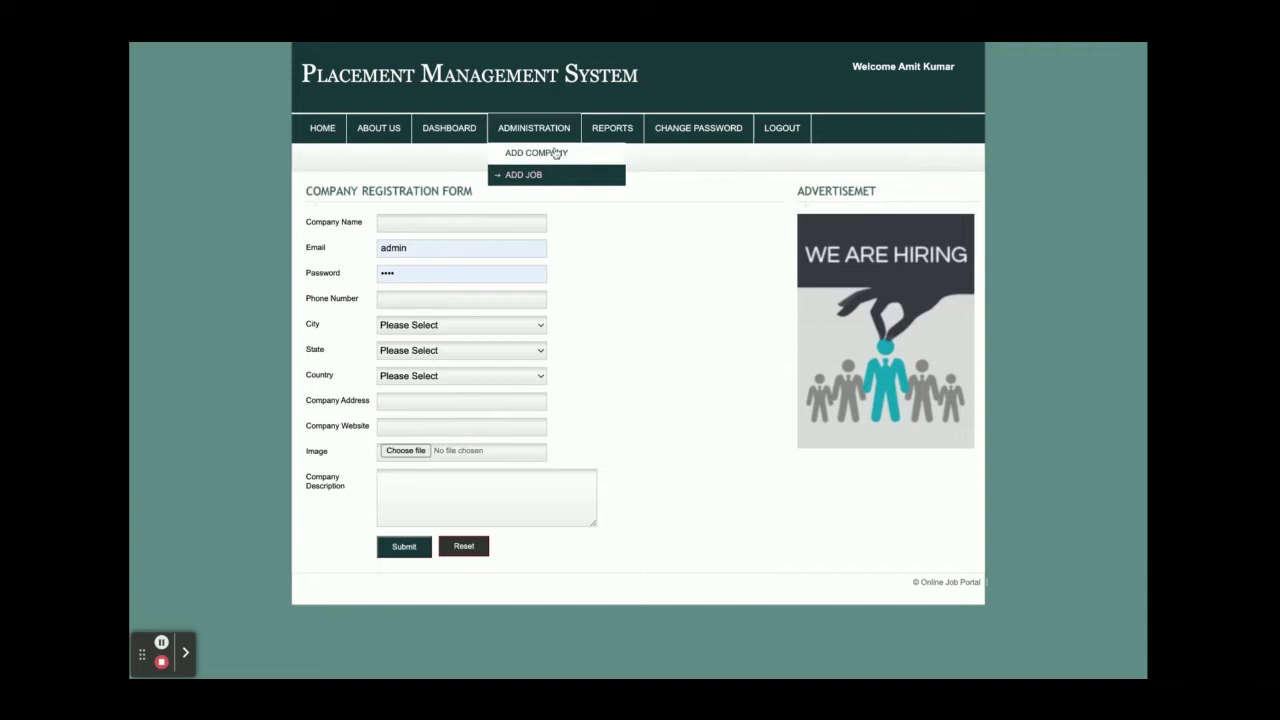
left_click(543, 176)
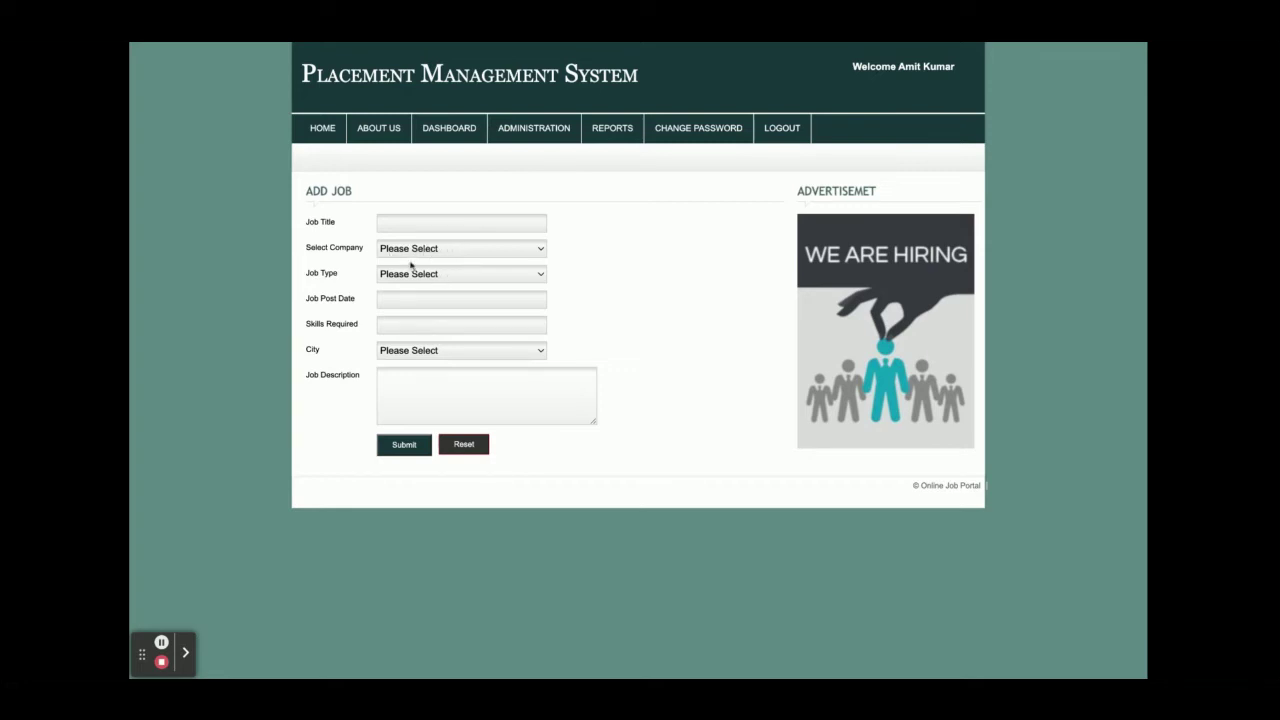
Step: Open the Company Report listing six companies with their contact details
mouse_move(543, 129)
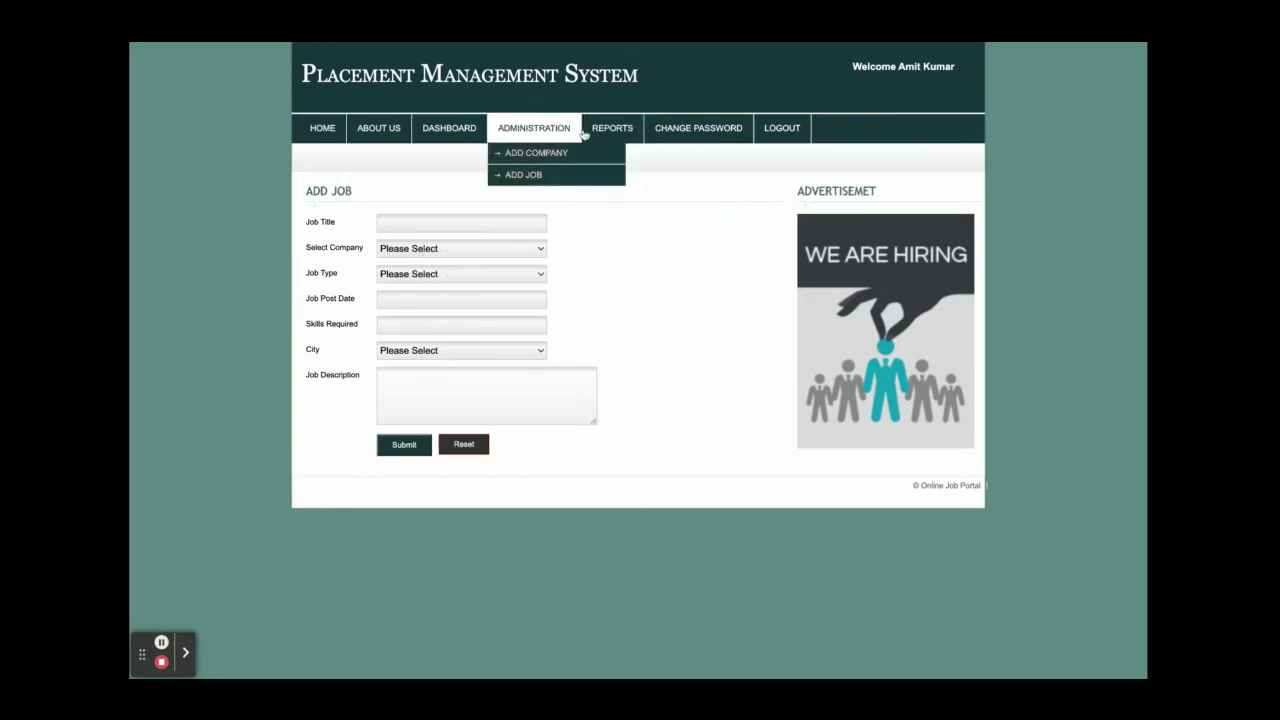
mouse_move(605, 130)
left_click(620, 153)
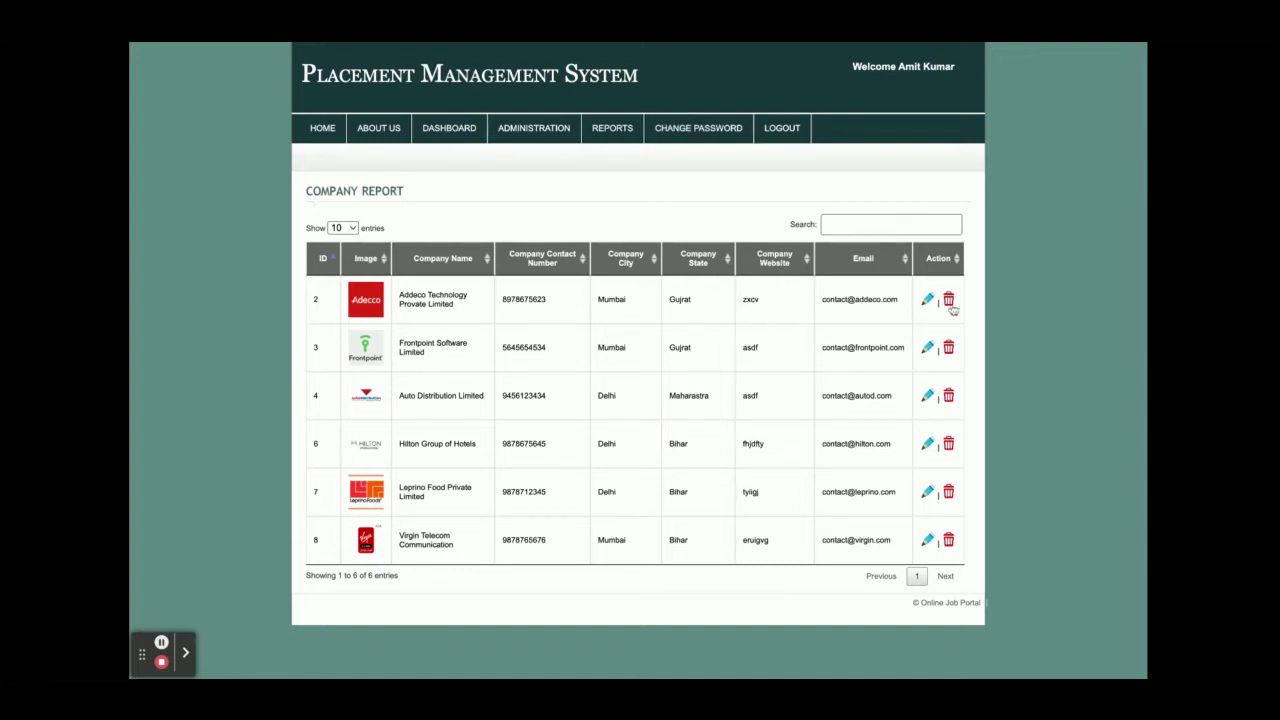
left_click(880, 224)
type("fr")
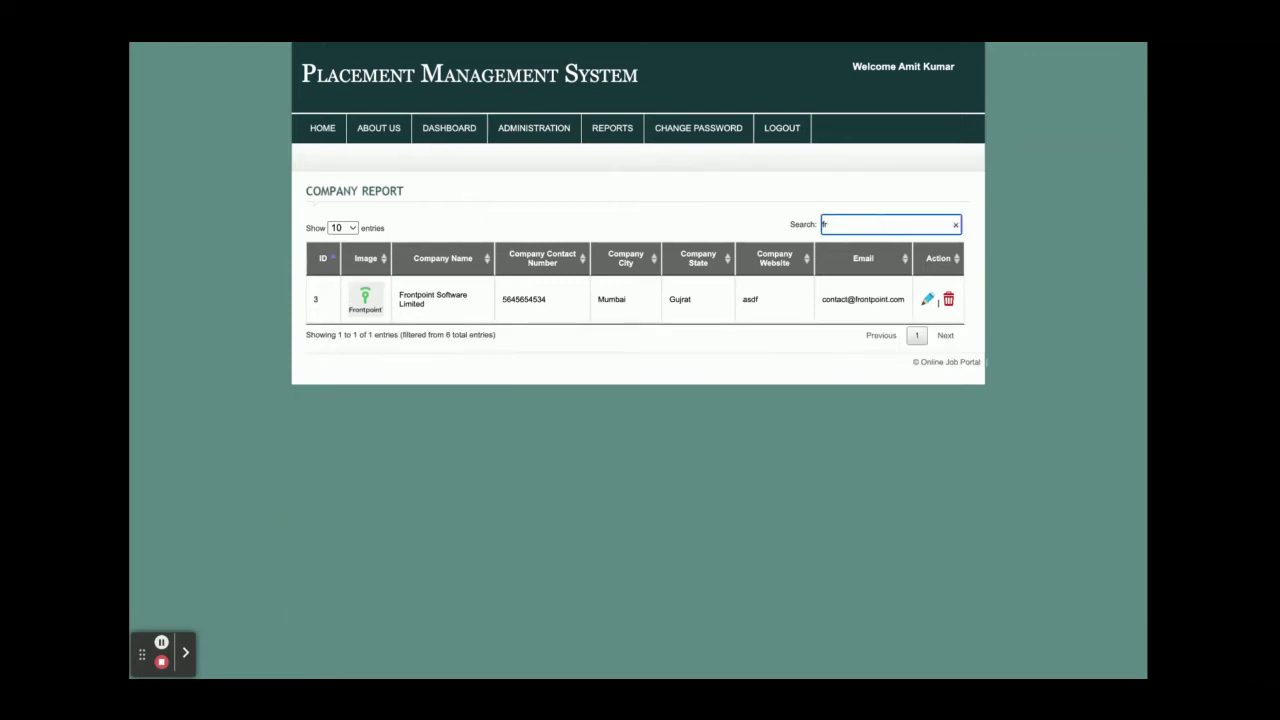
key("BackSpace")
key("BackSpace")
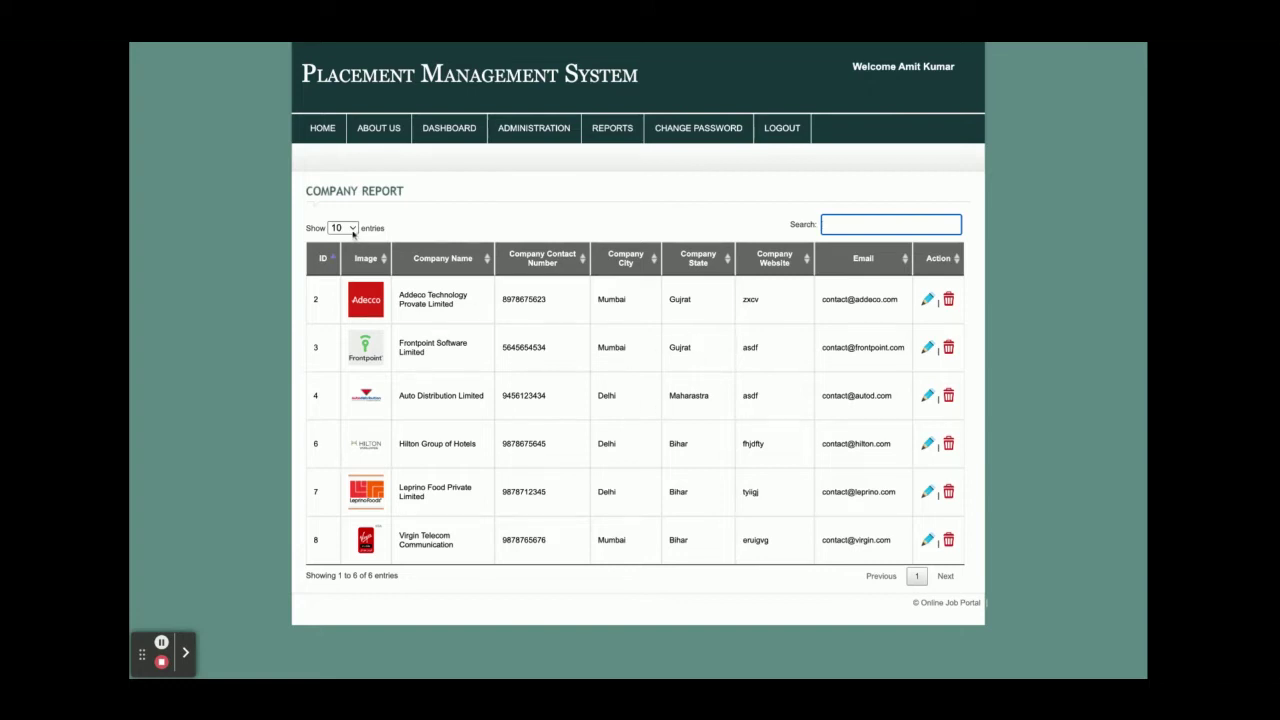
Step: View the Company Listing, then the Job Application Report
mouse_move(612, 130)
left_click(624, 175)
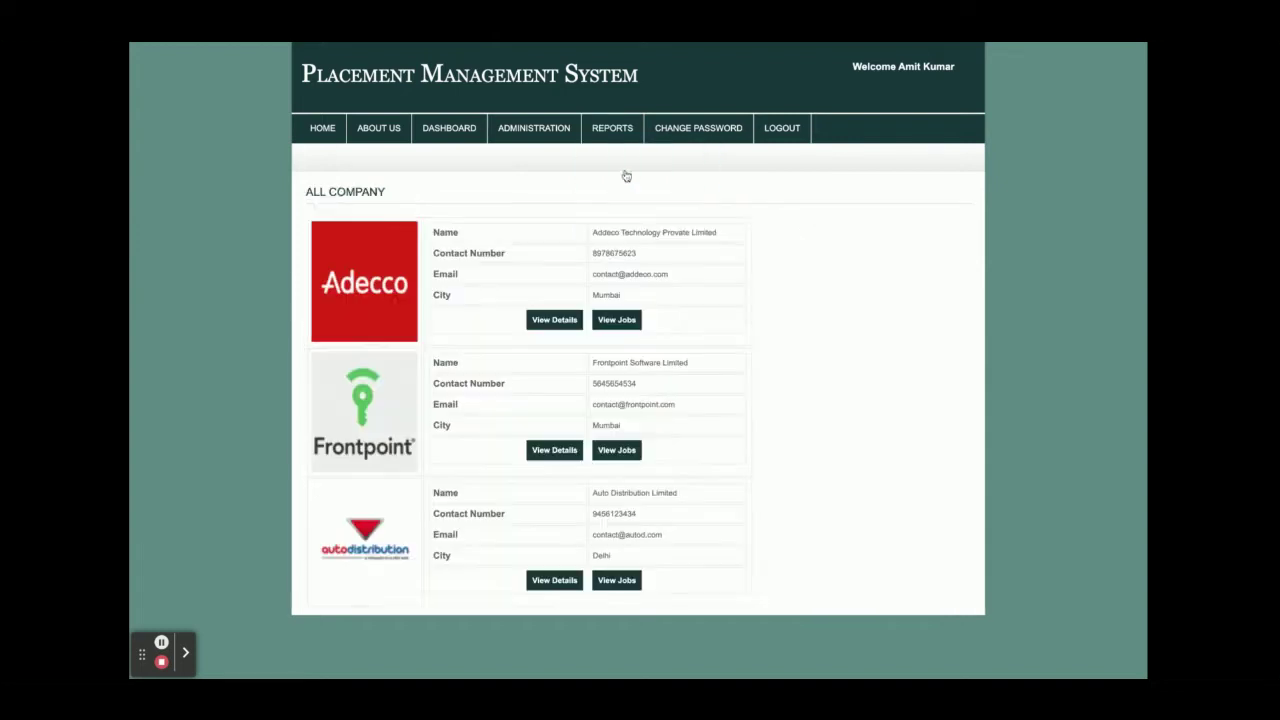
left_click(629, 201)
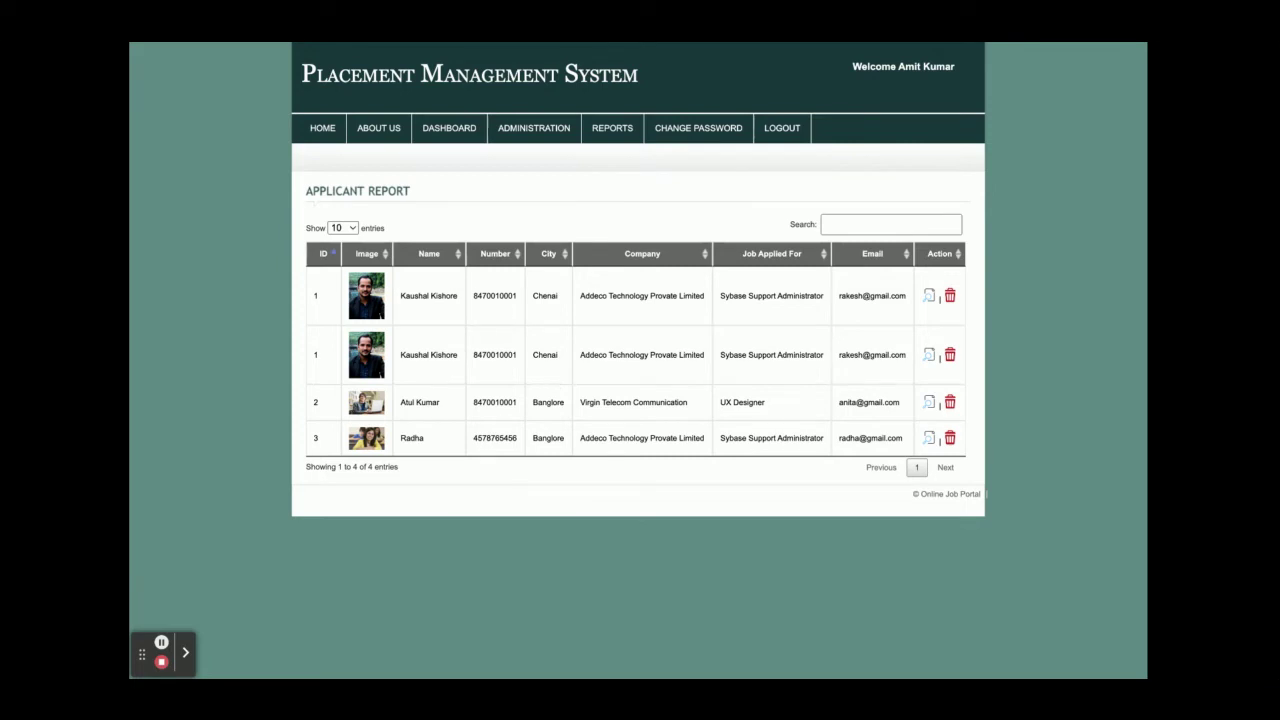
Step: Open the first applicant's candidate, Addeco company and Sybase Support Administrator job details
left_click(928, 296)
scroll(666, 329, "down", 3)
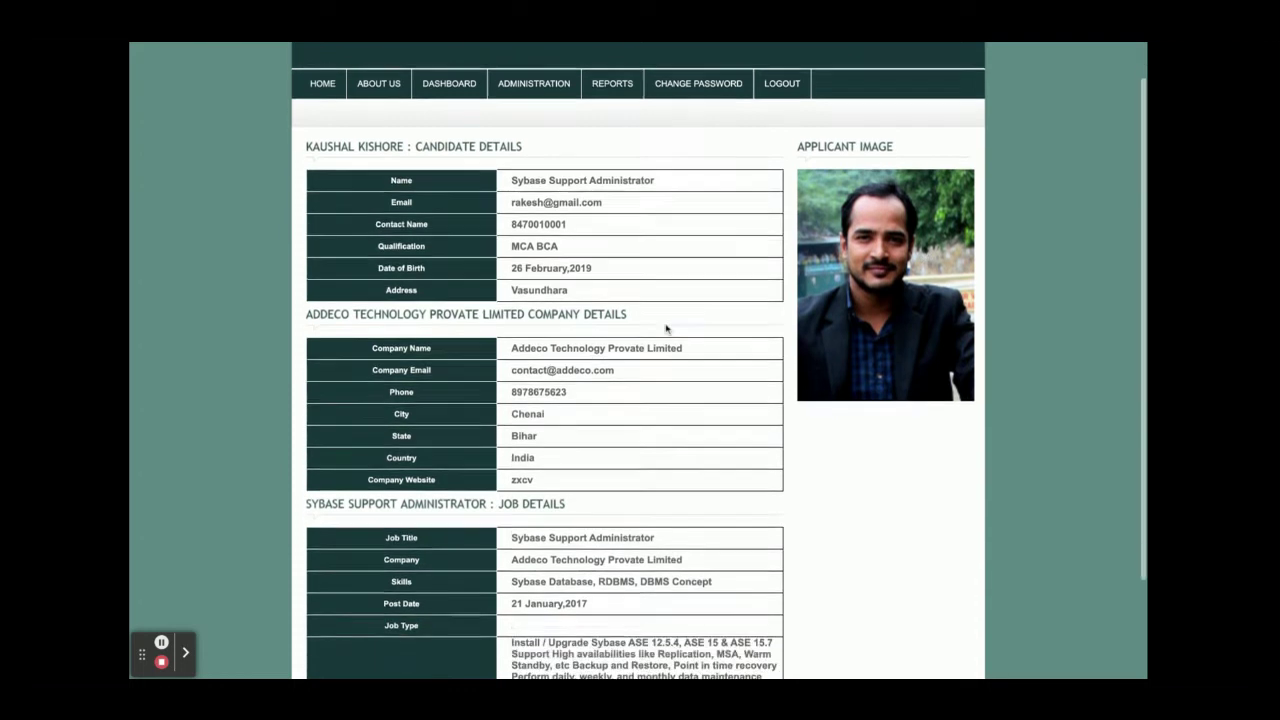
scroll(666, 329, "up", 4)
scroll(638, 360, "down", 3)
scroll(638, 360, "up", 3)
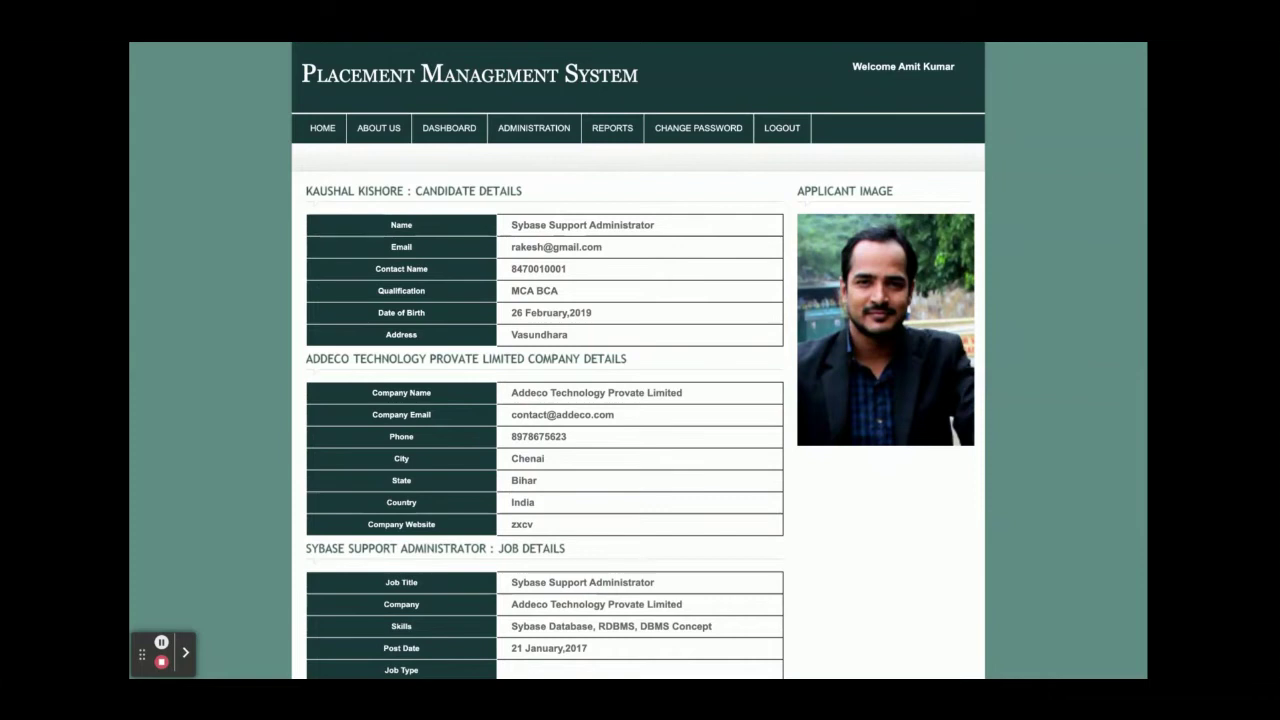
mouse_move(641, 121)
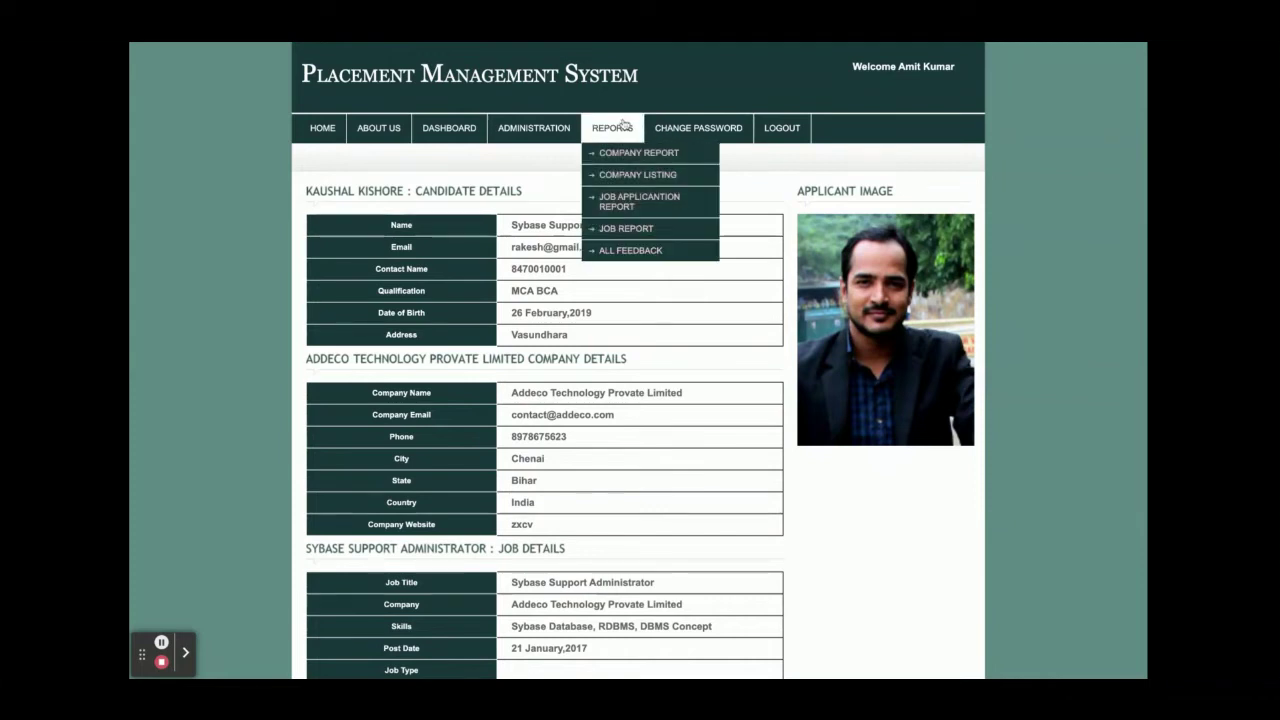
Step: Review the Job Report of eight postings and the All Feedback report, then reach Change Password
left_click(624, 230)
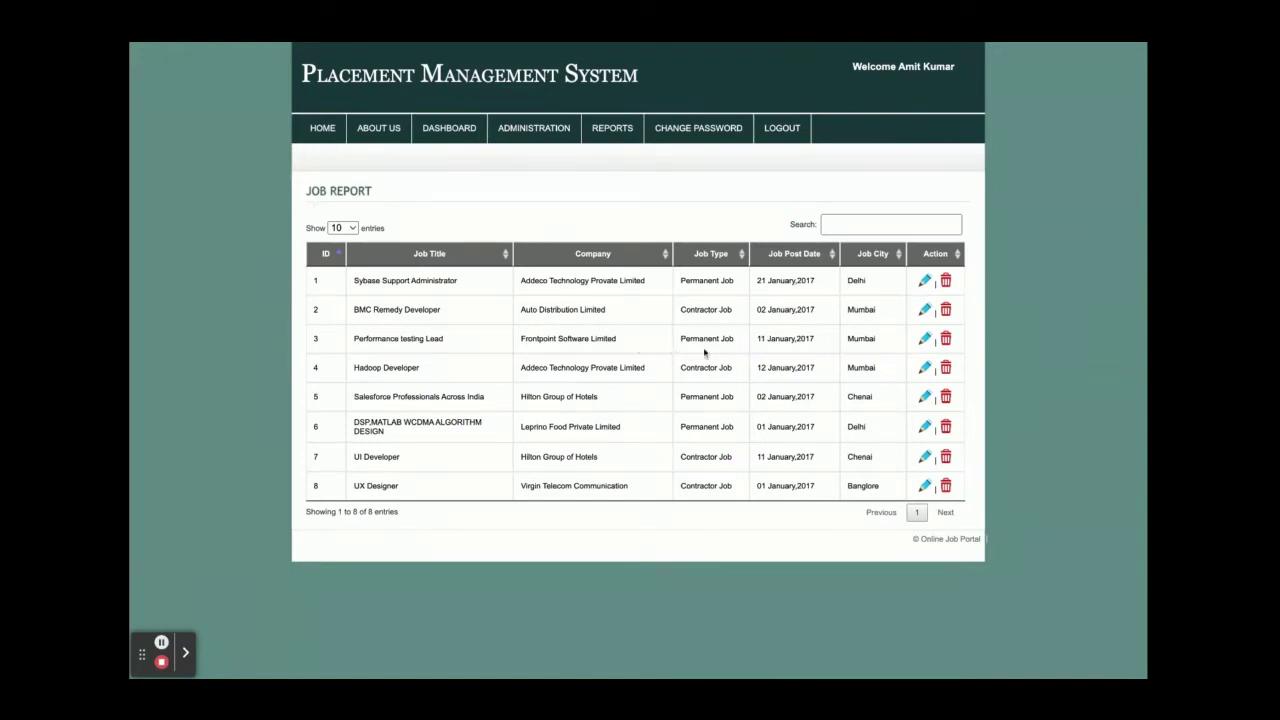
mouse_move(615, 132)
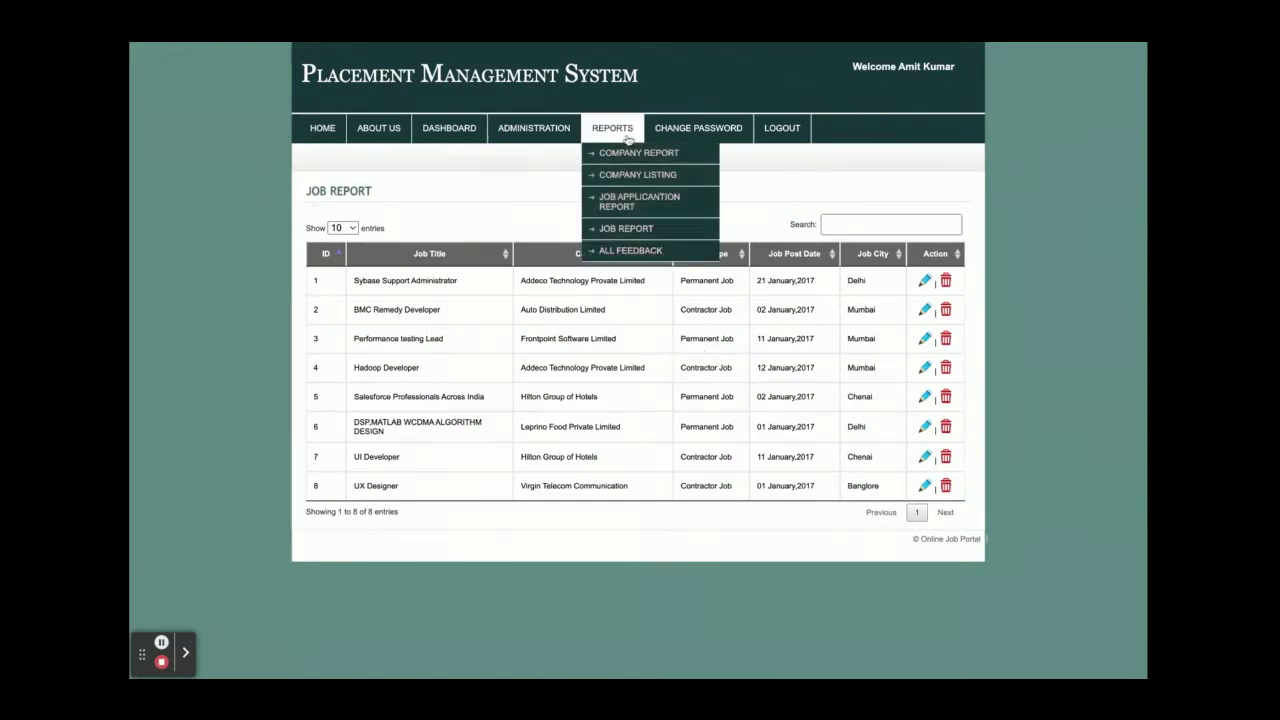
left_click(619, 252)
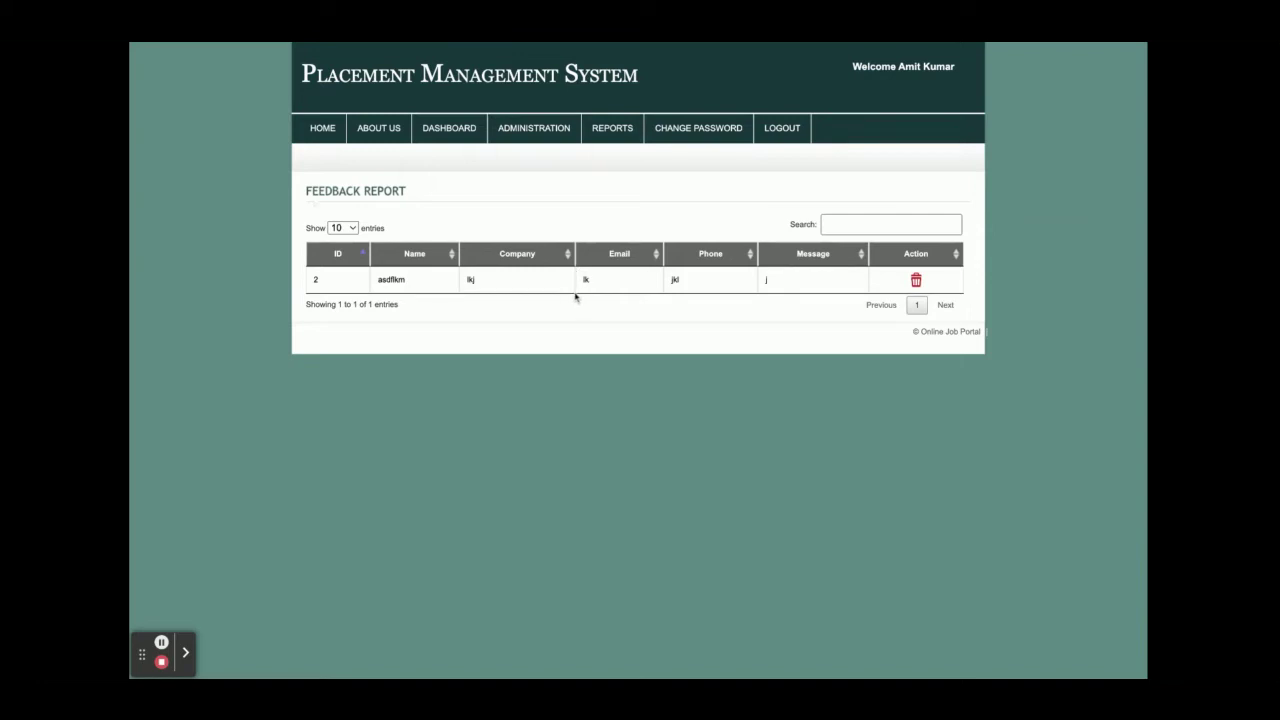
mouse_move(621, 130)
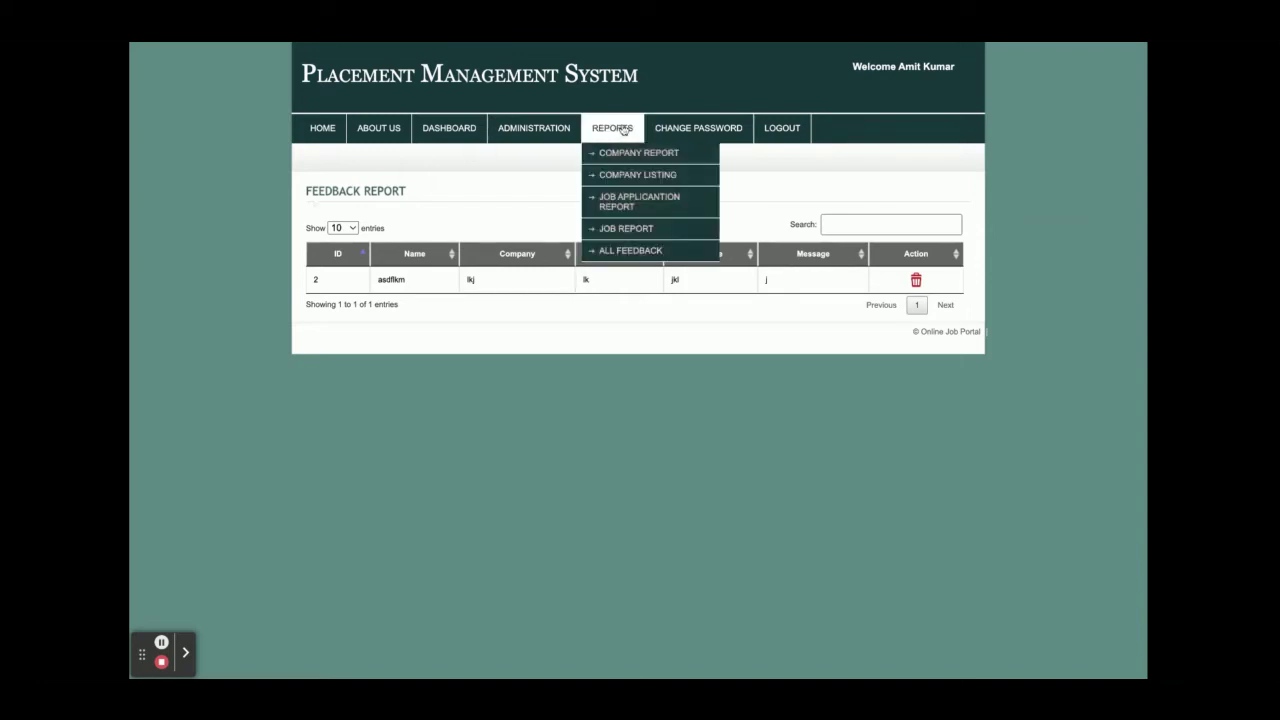
left_click(687, 133)
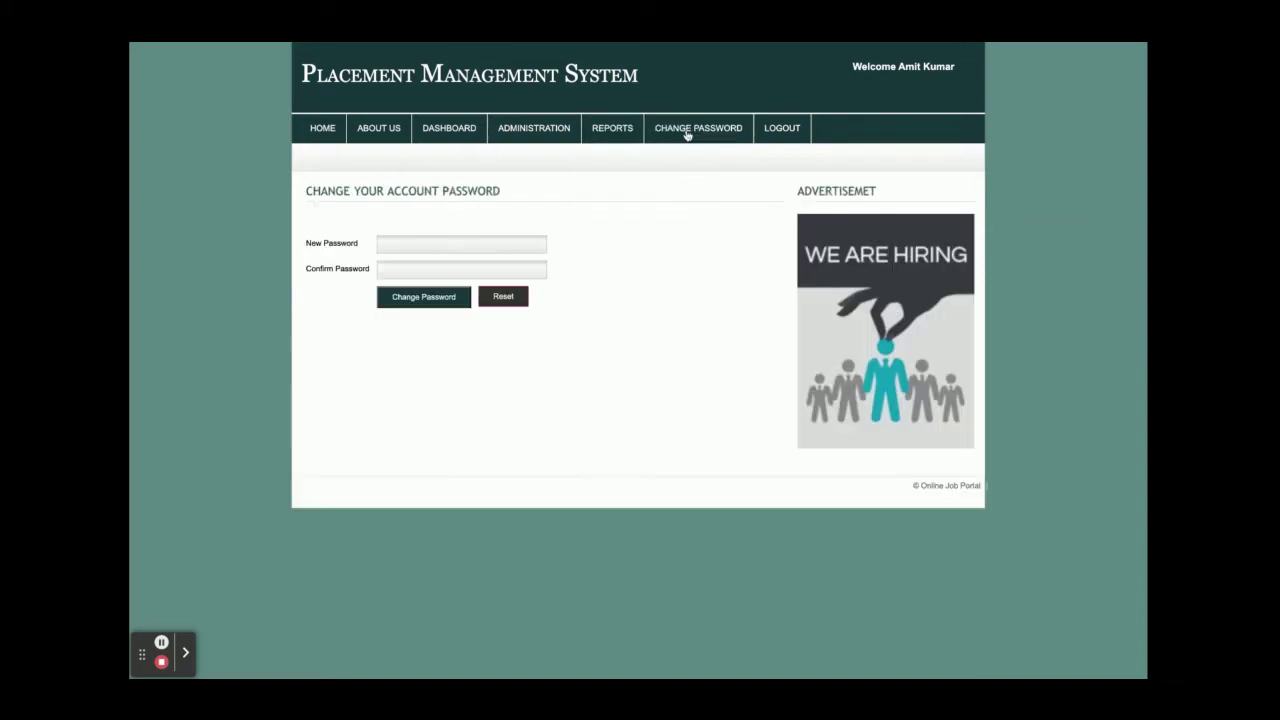
Step: Log out of the admin account and bring up the Company Login form
left_click(801, 133)
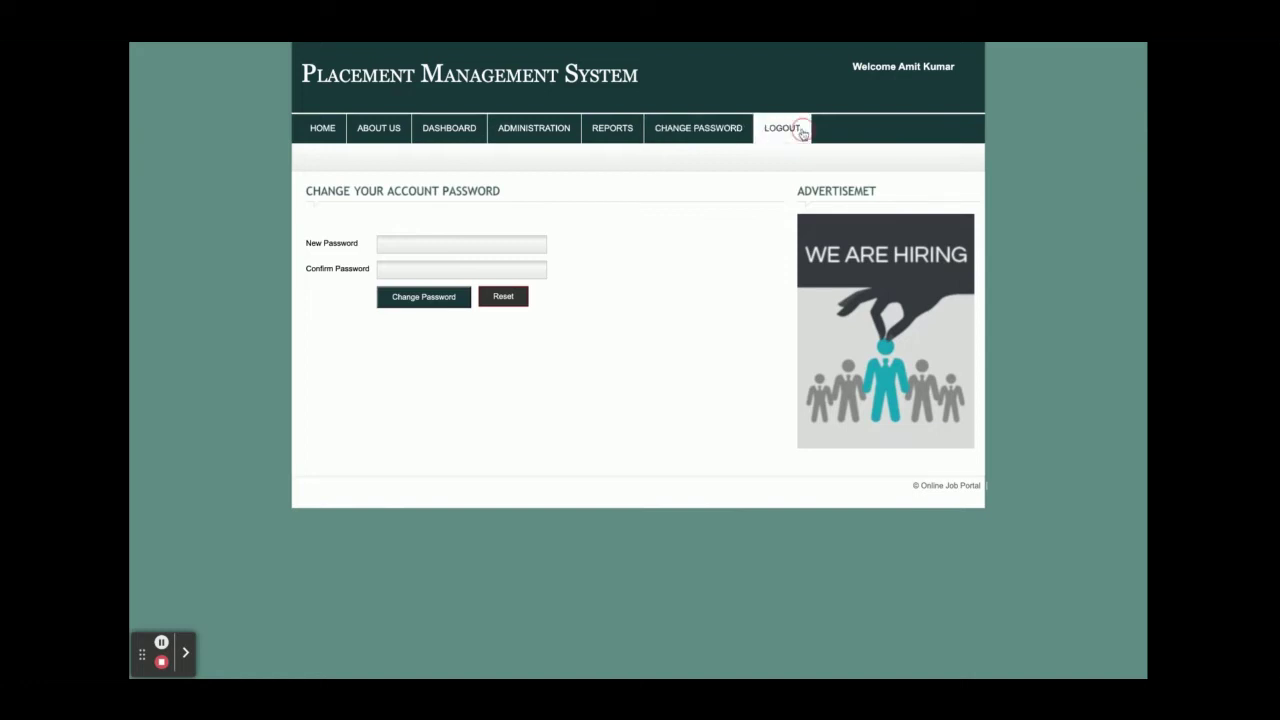
mouse_move(612, 147)
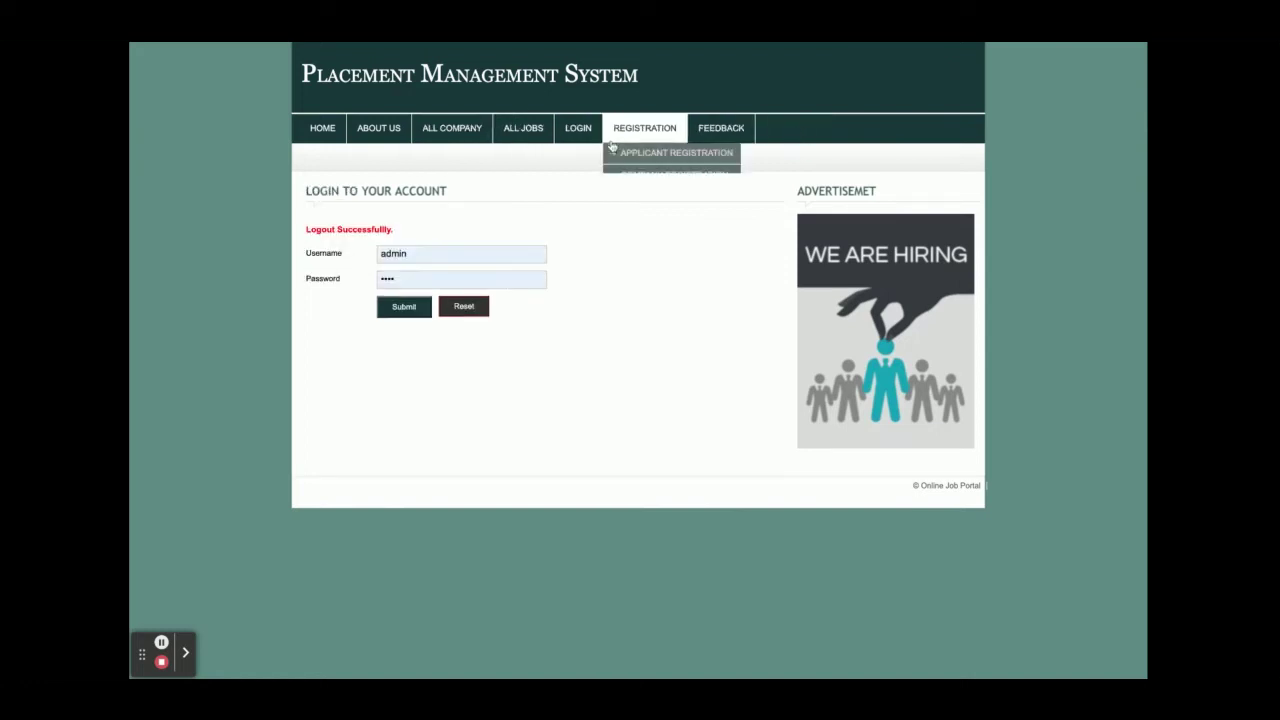
mouse_move(578, 132)
left_click(600, 173)
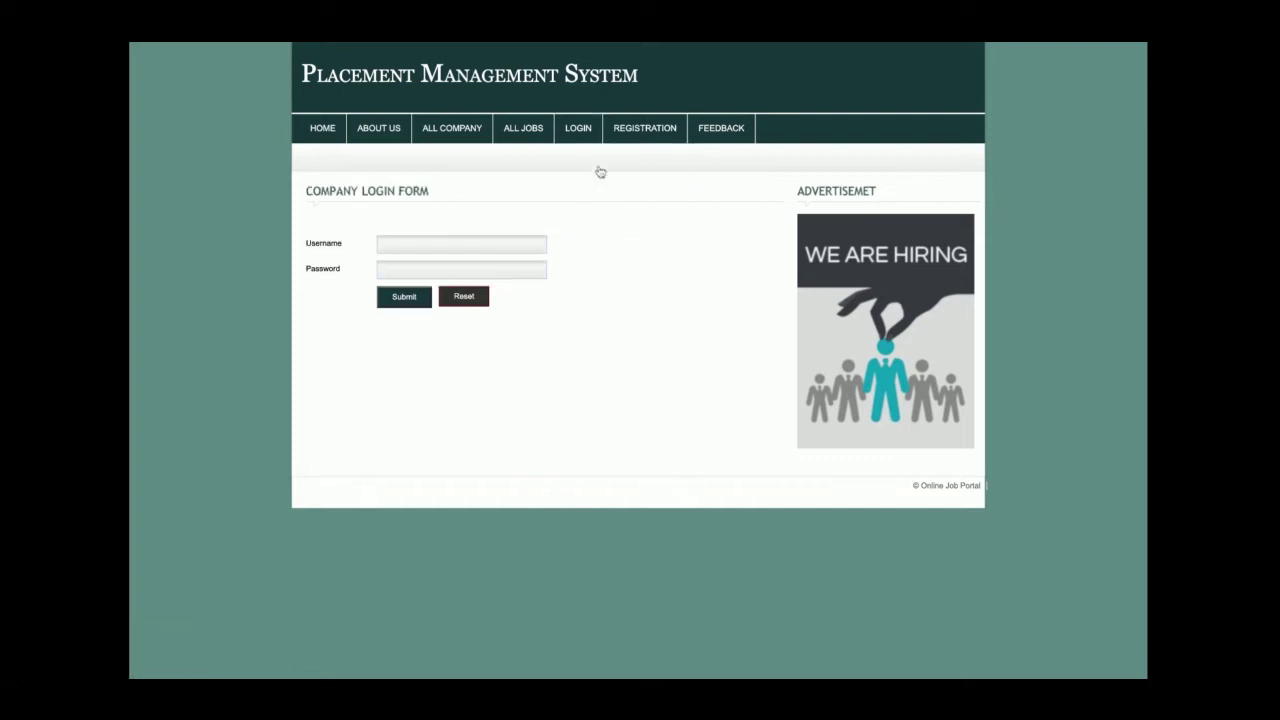
Step: Replace the username with the saved company email from autofill
double_click(433, 240)
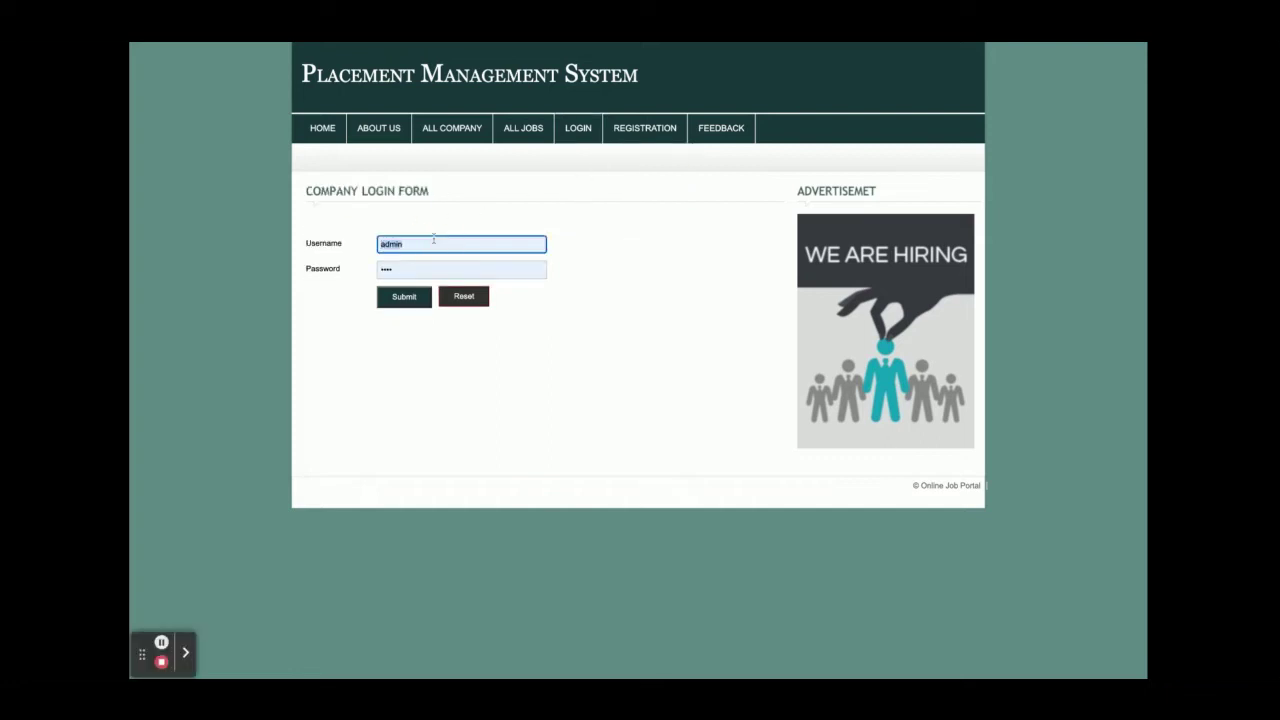
type("c")
left_click(512, 274)
Step: Log in as Addeco, view the Add Job form, then the Applicant Report of three Sybase applications
left_click(398, 308)
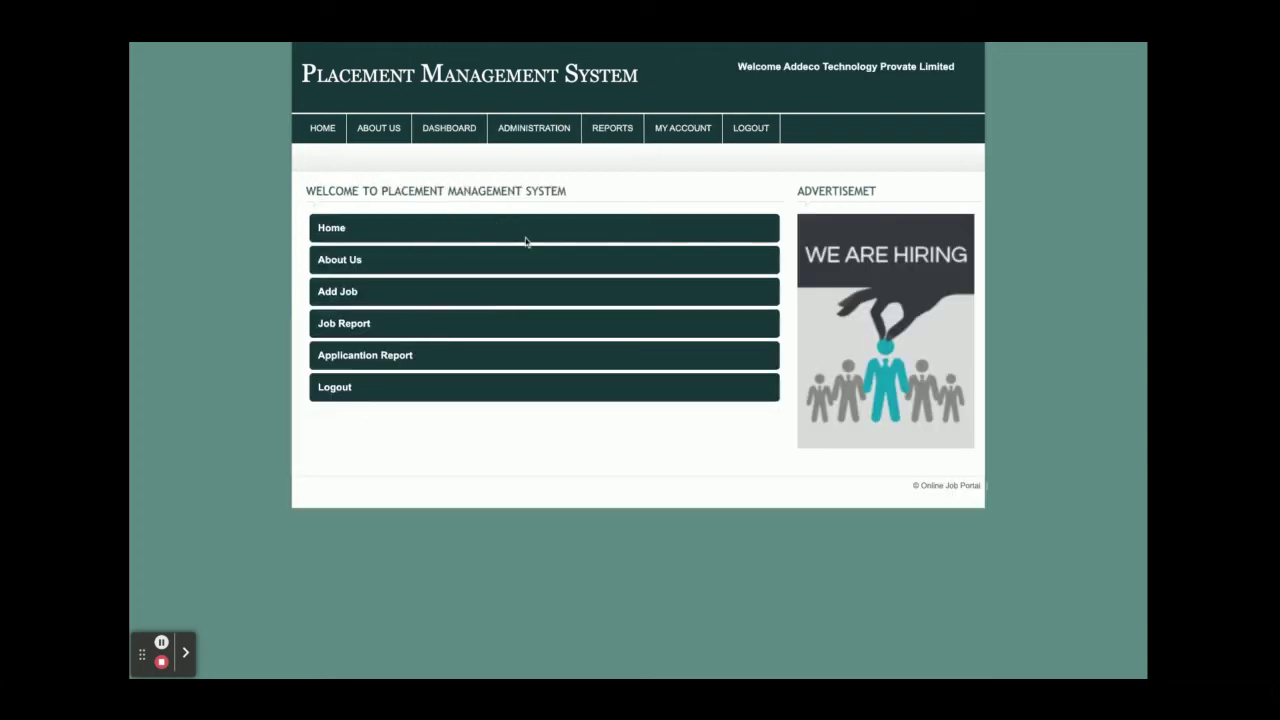
mouse_move(550, 131)
left_click(548, 154)
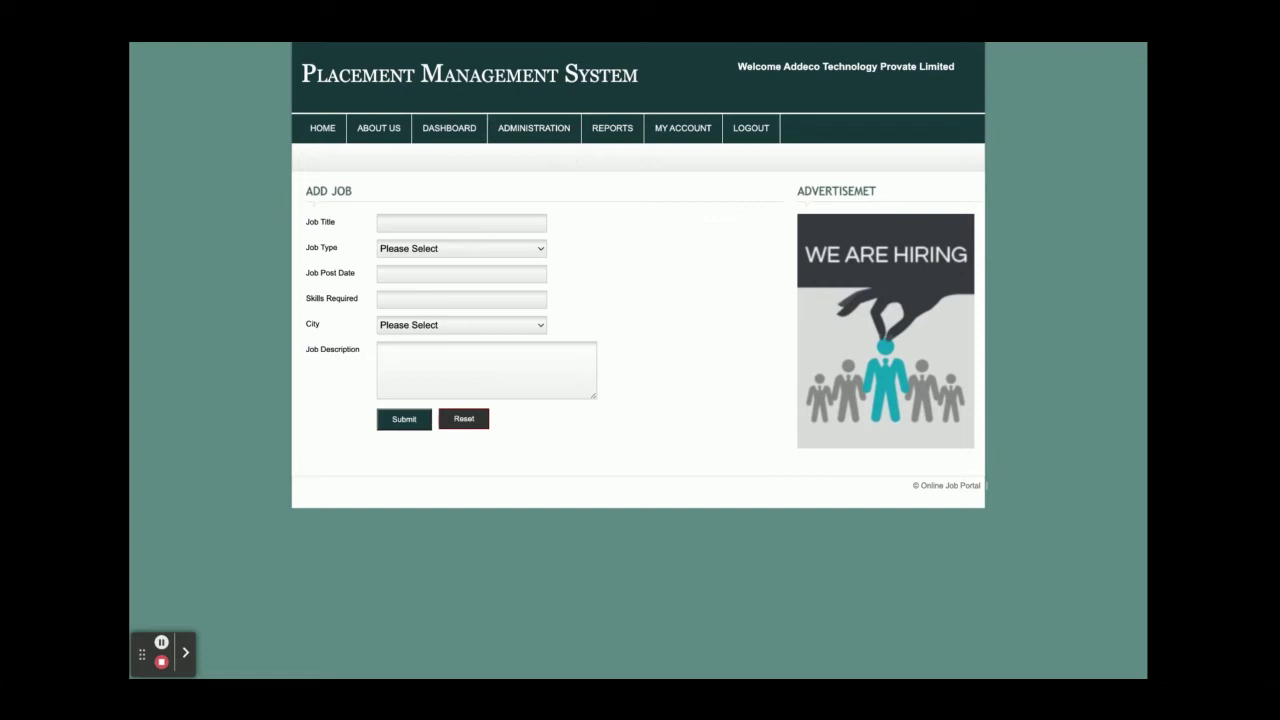
mouse_move(615, 130)
left_click(626, 157)
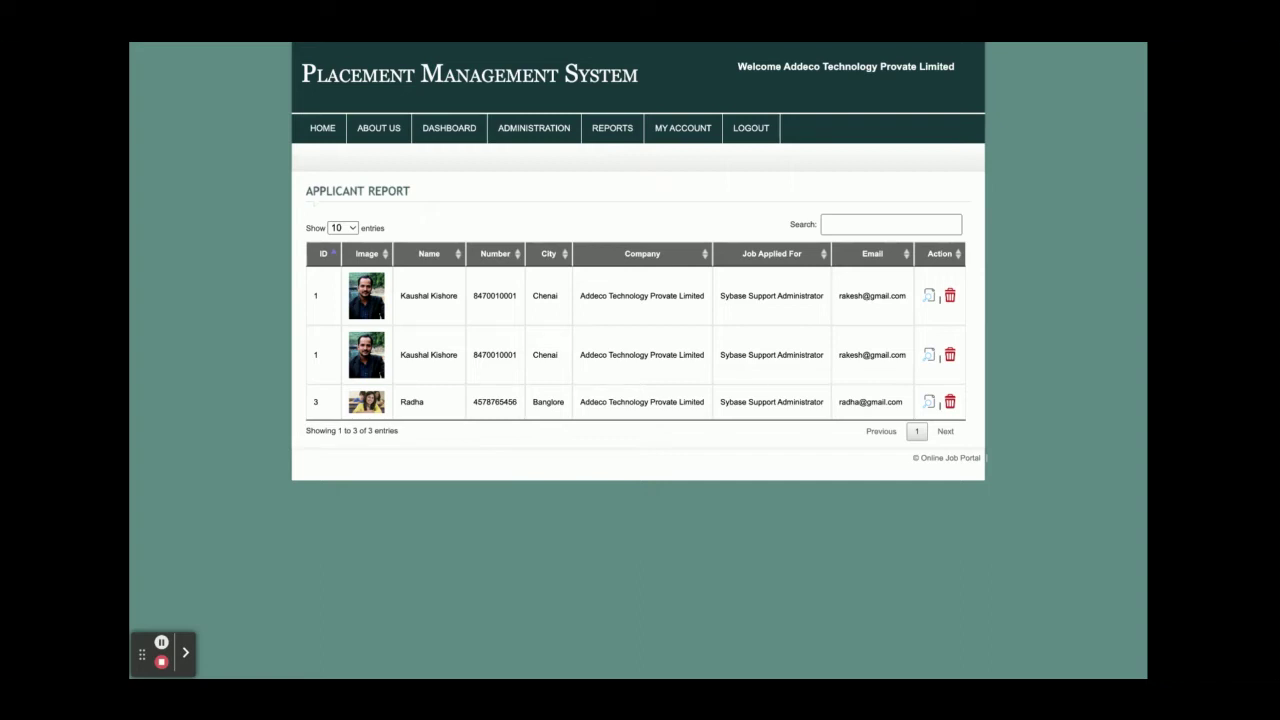
Step: Review Addeco's Job Report, then its My Account details
mouse_move(615, 128)
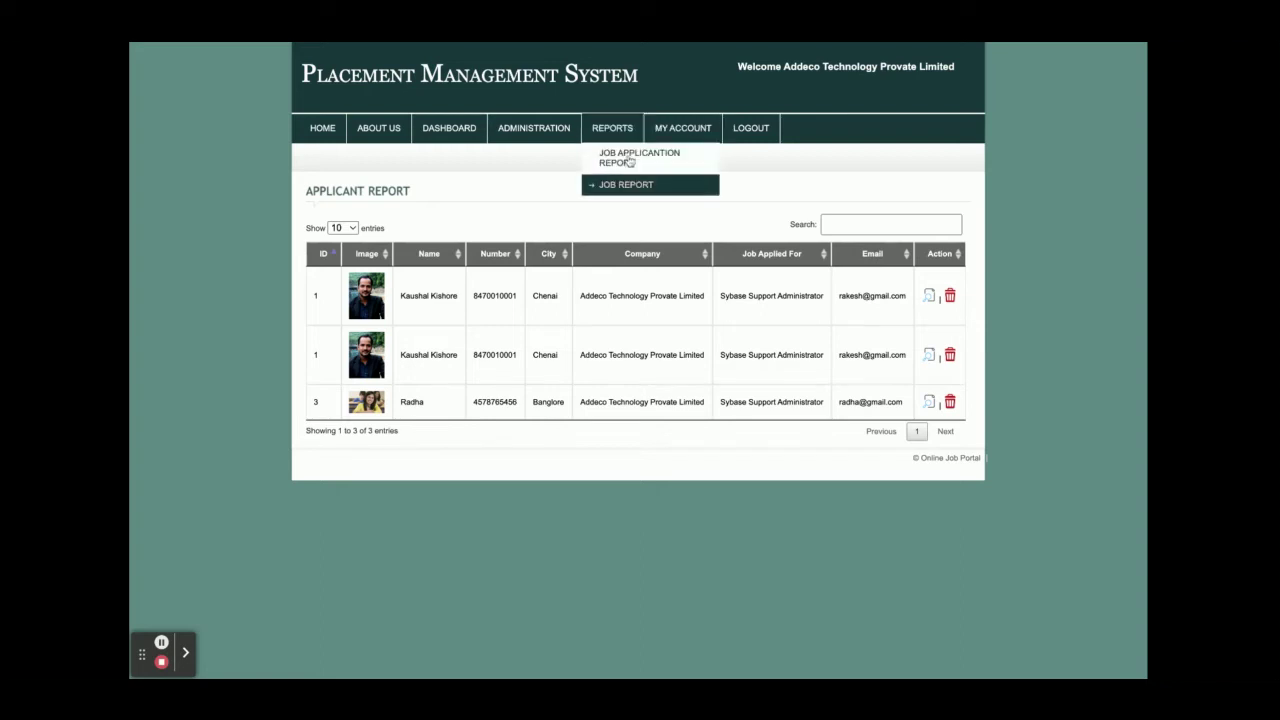
left_click(630, 185)
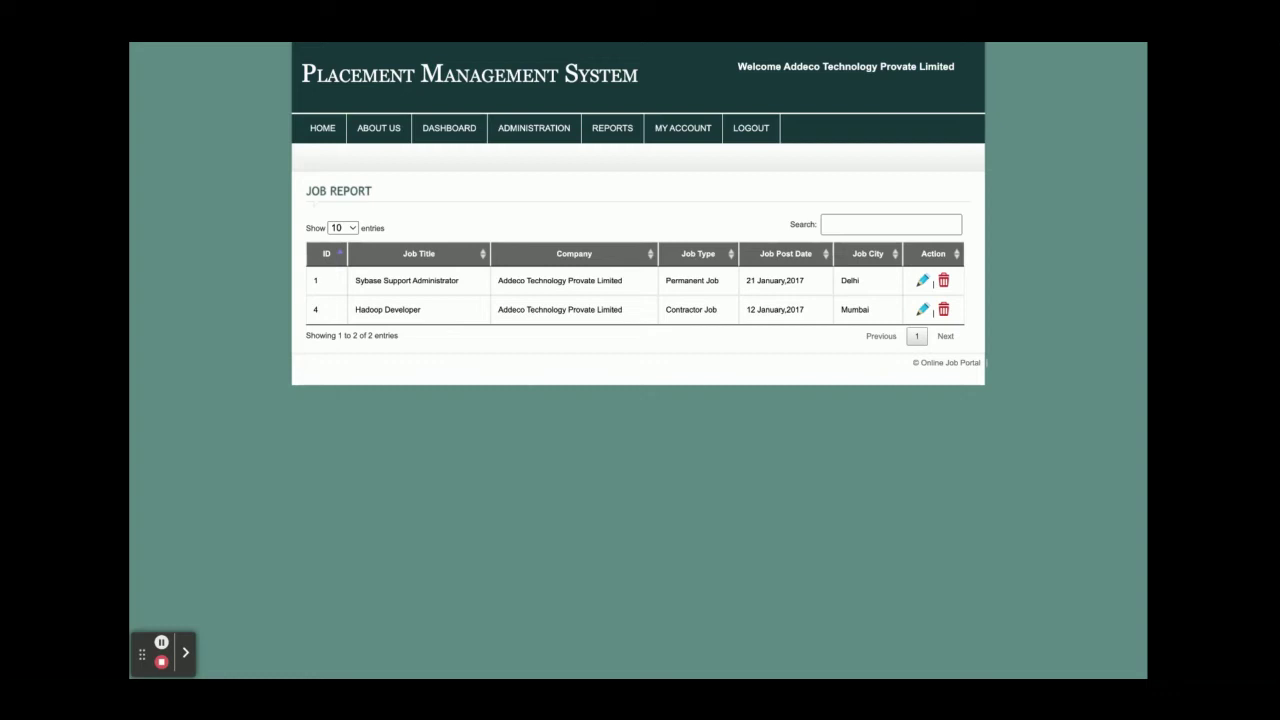
left_click(678, 128)
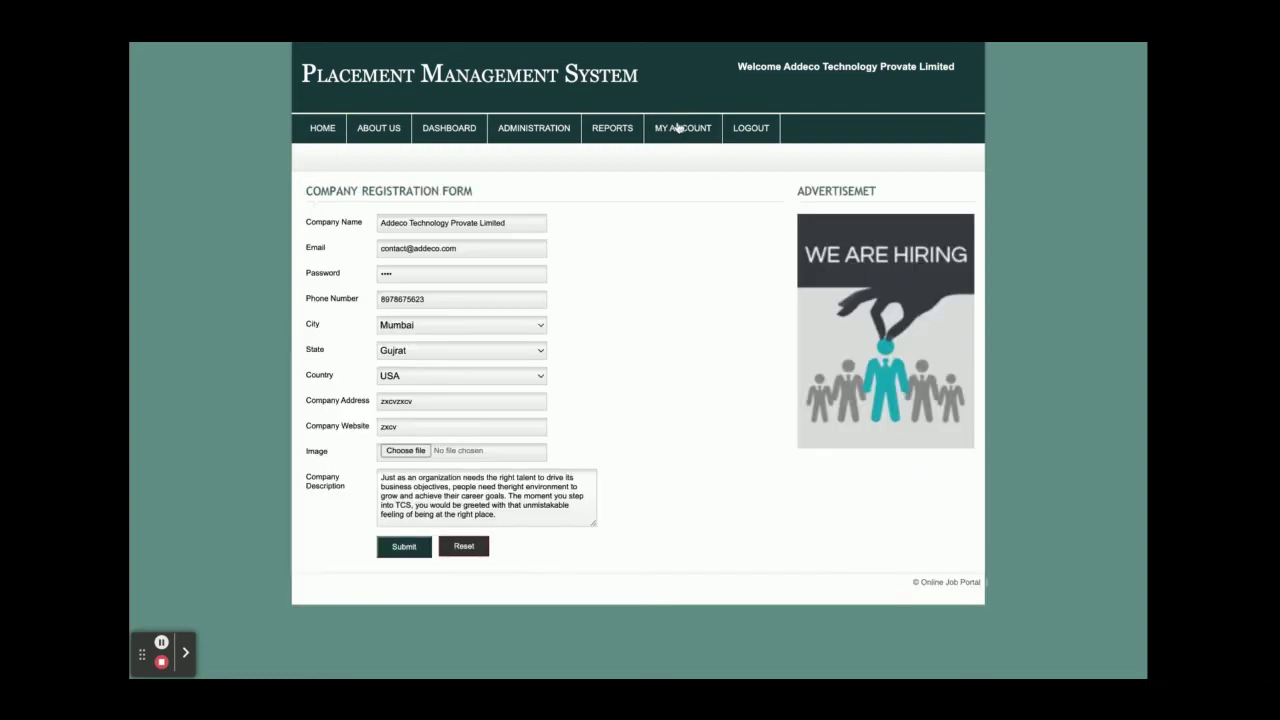
Step: Return to the Job Application Report and view the first applicant's candidate details
mouse_move(622, 128)
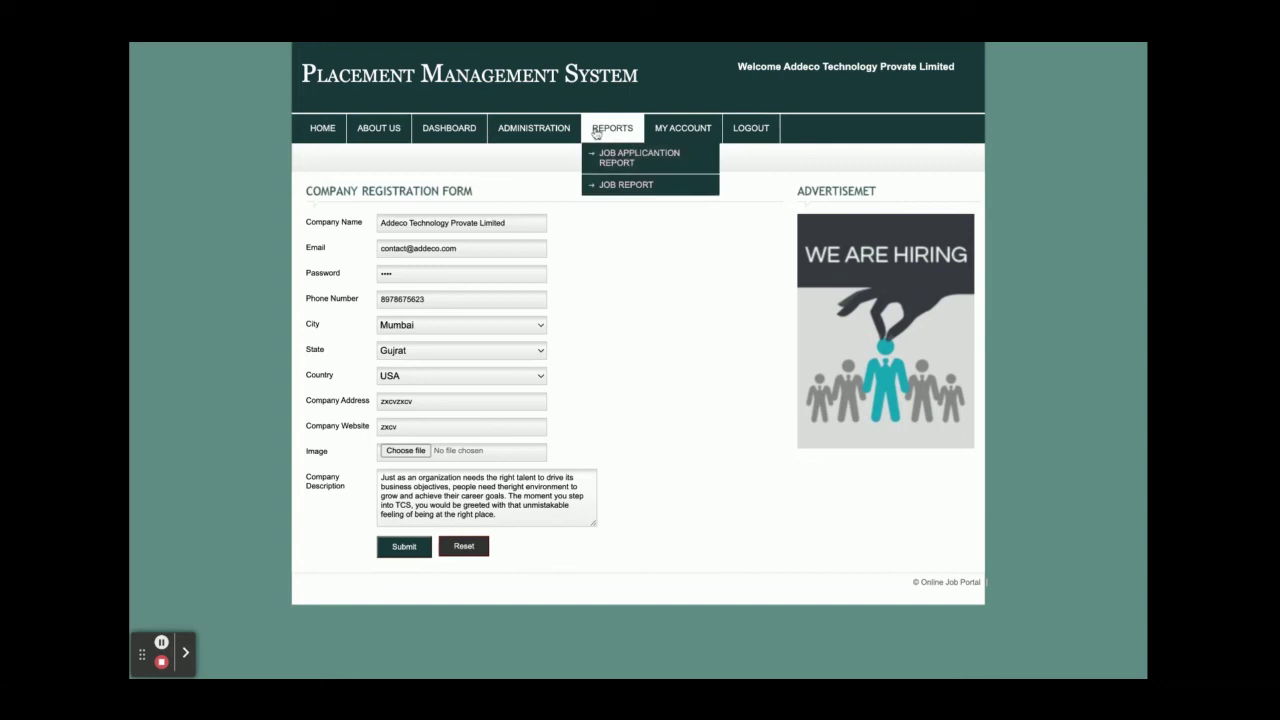
left_click(619, 157)
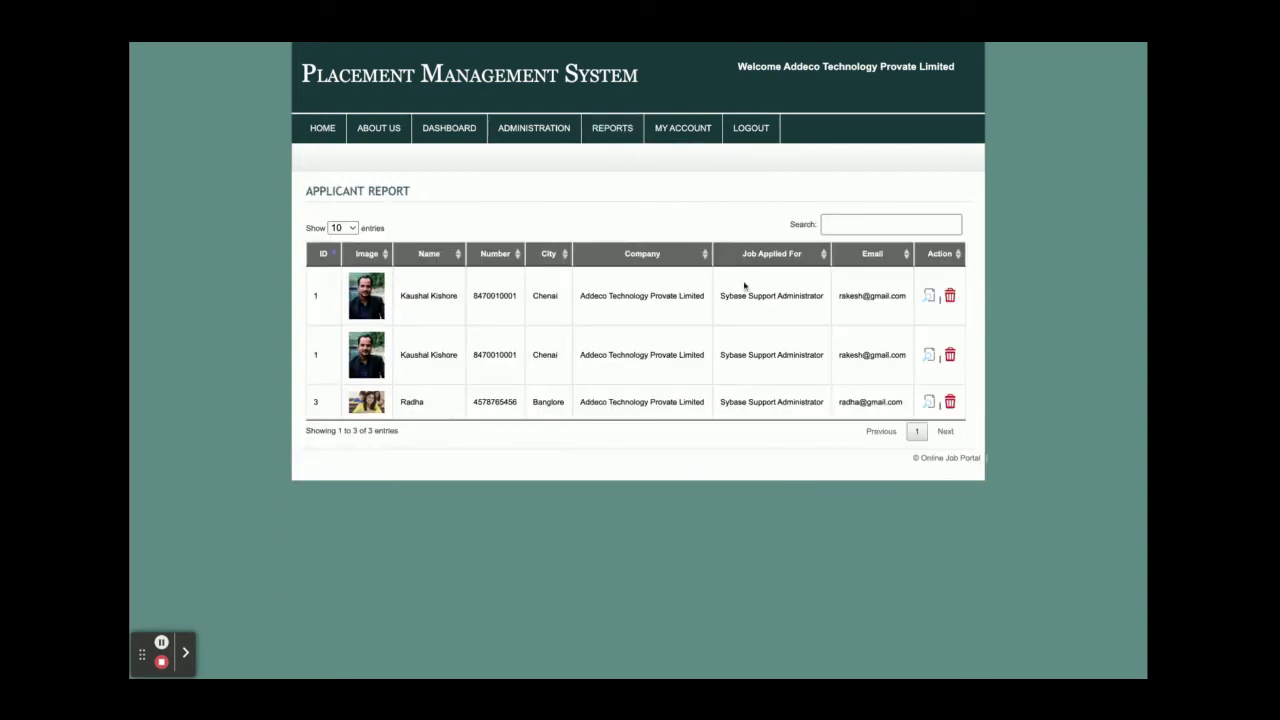
left_click(928, 297)
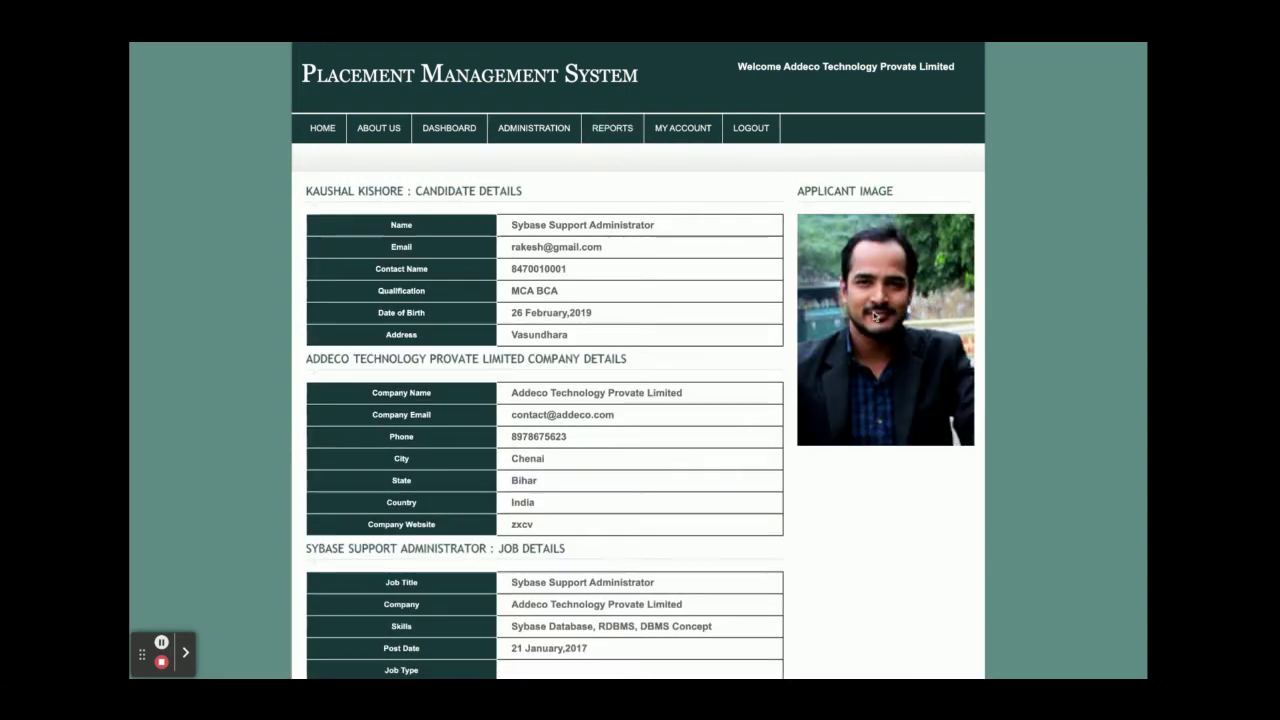
scroll(669, 375, "down", 3)
scroll(669, 375, "up", 5)
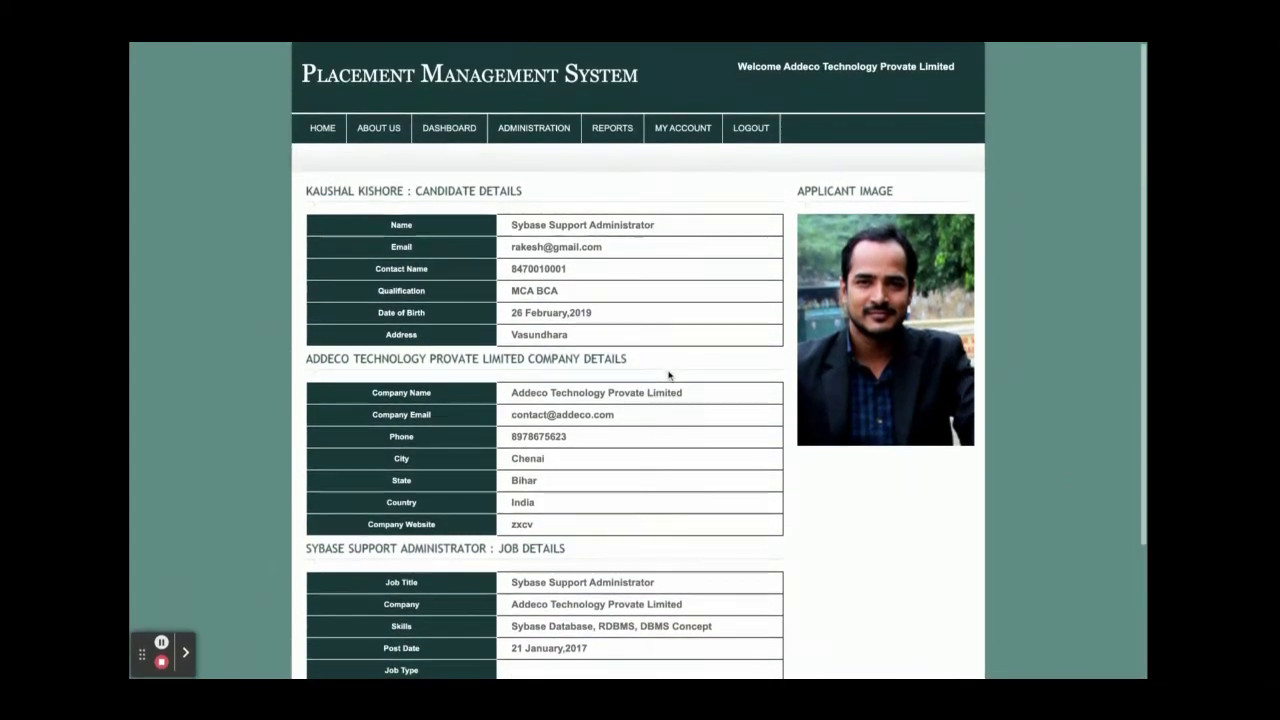